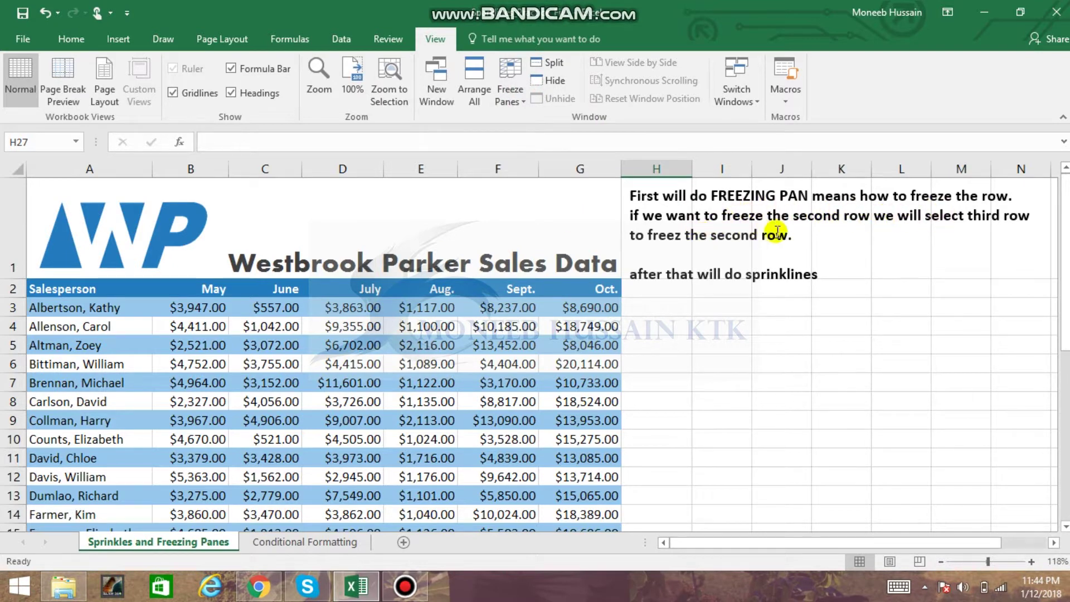
Step: Freeze the rows above row 3 and scroll through the sales data to check the frozen header
click(9, 308)
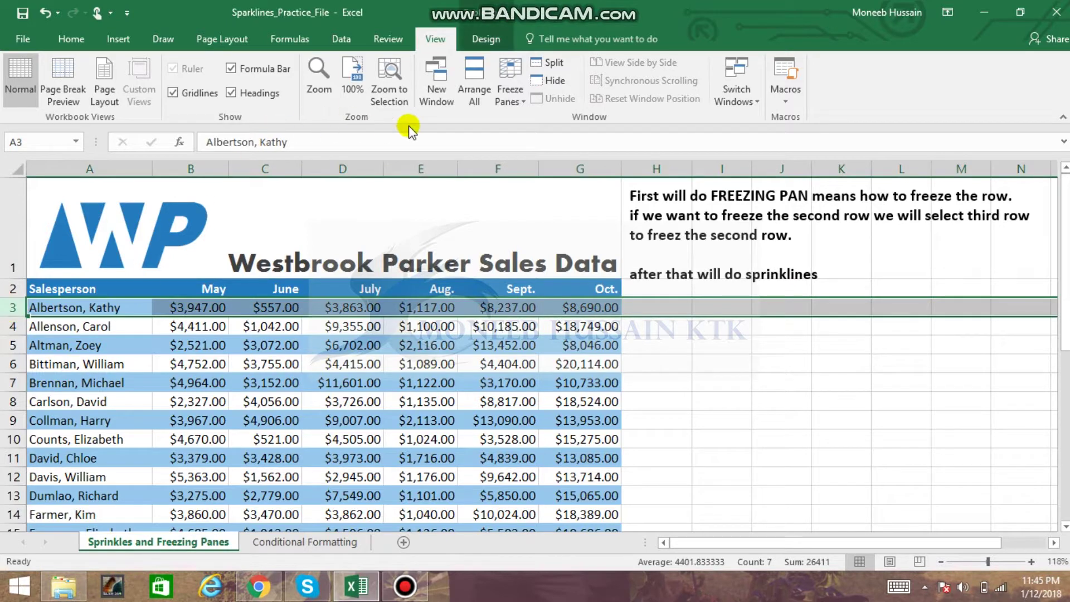
click(71, 38)
click(437, 42)
click(524, 105)
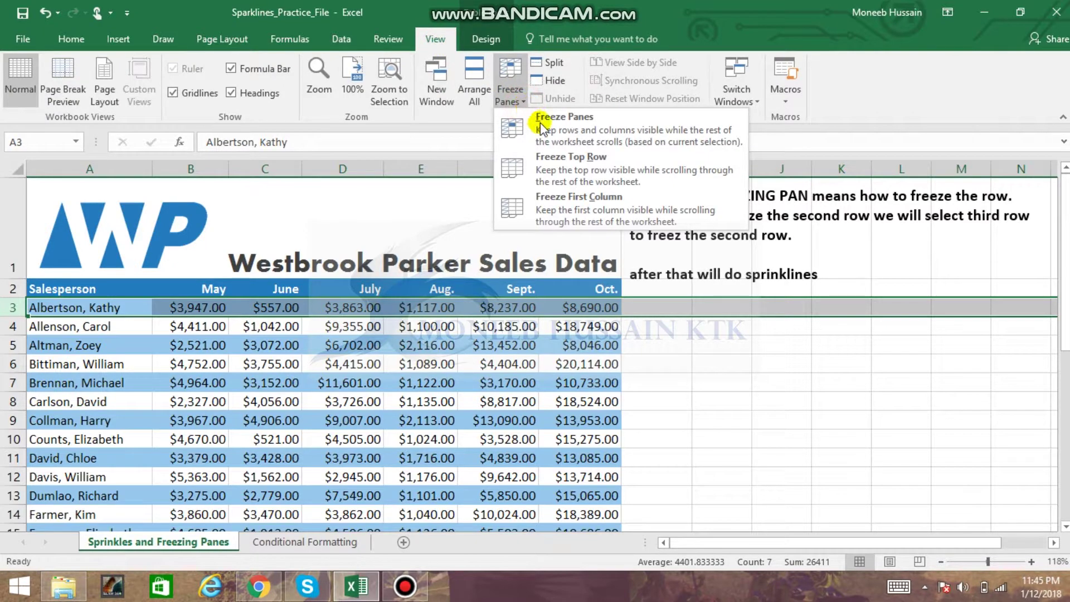
click(603, 131)
click(726, 371)
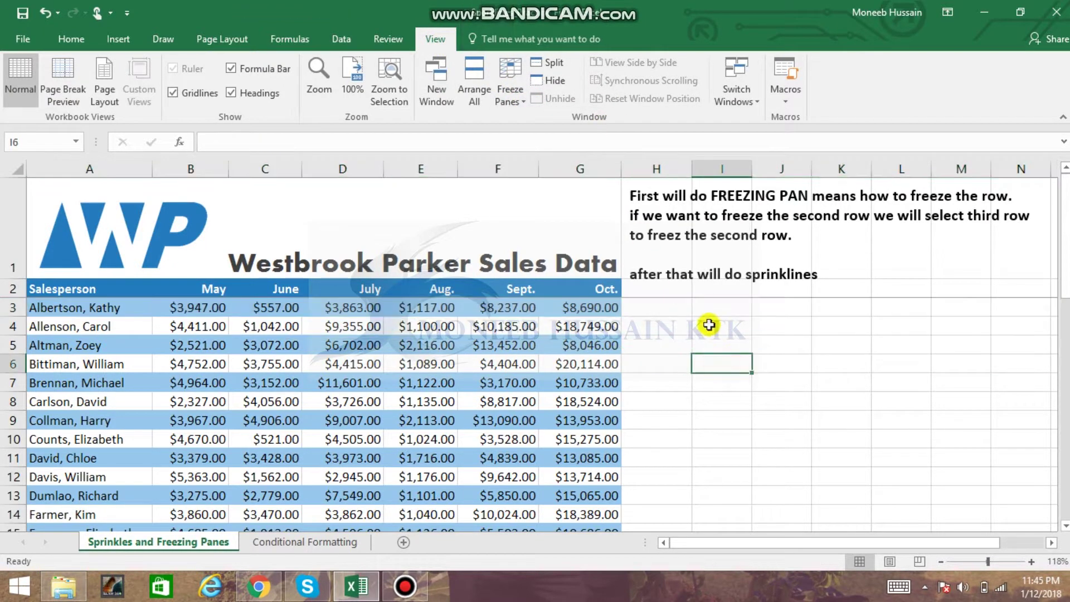
scroll(709, 323, down, 12)
scroll(709, 324, up, 12)
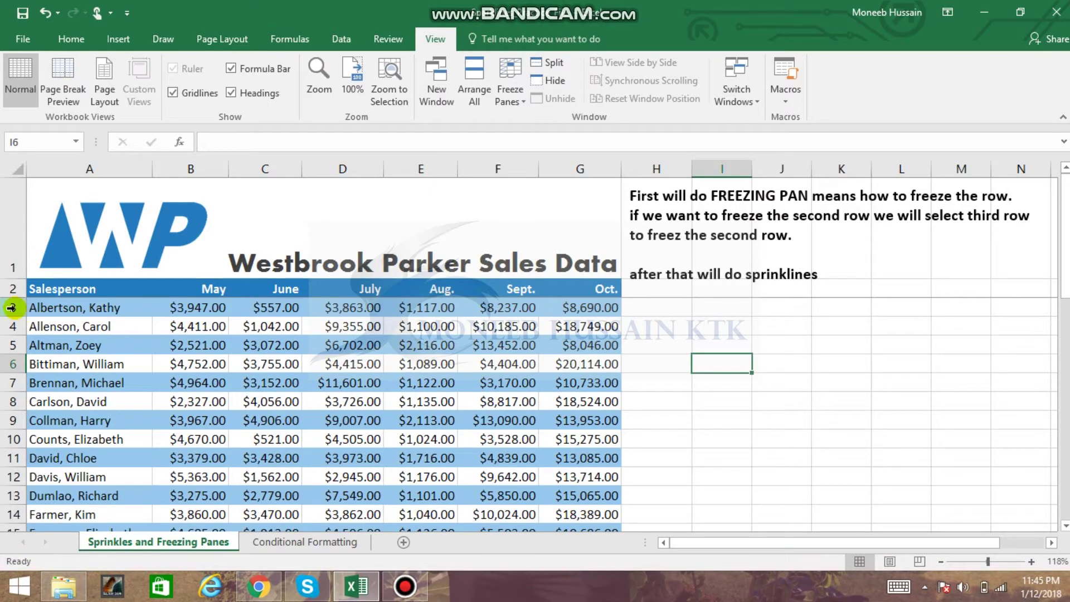
scroll(192, 337, down, 4)
scroll(92, 333, up, 4)
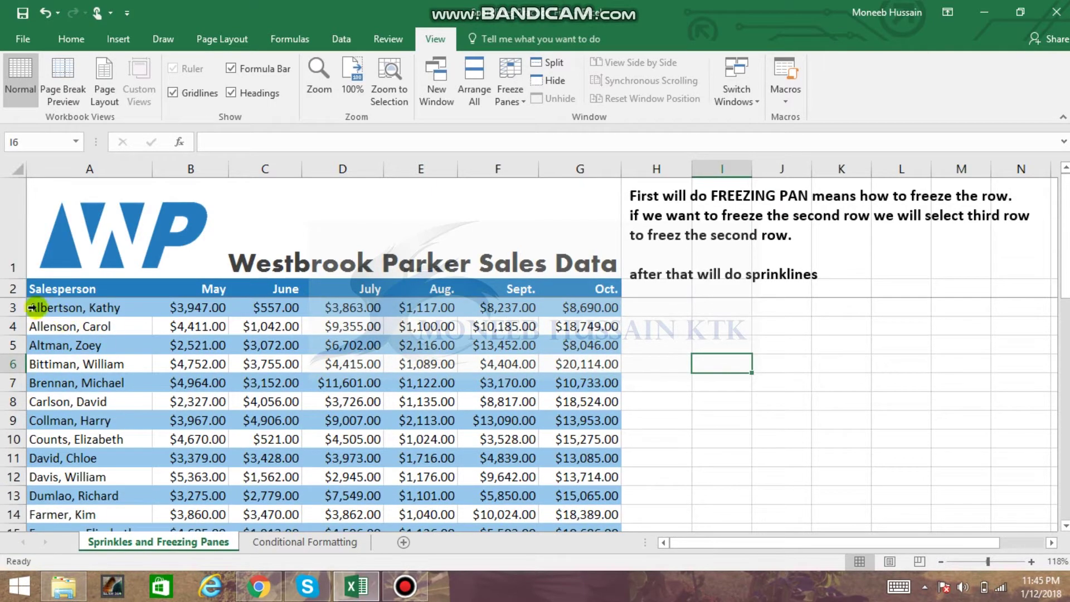
Step: Unfreeze the panes and scroll through the sales data to compare how the header rows behave
click(512, 100)
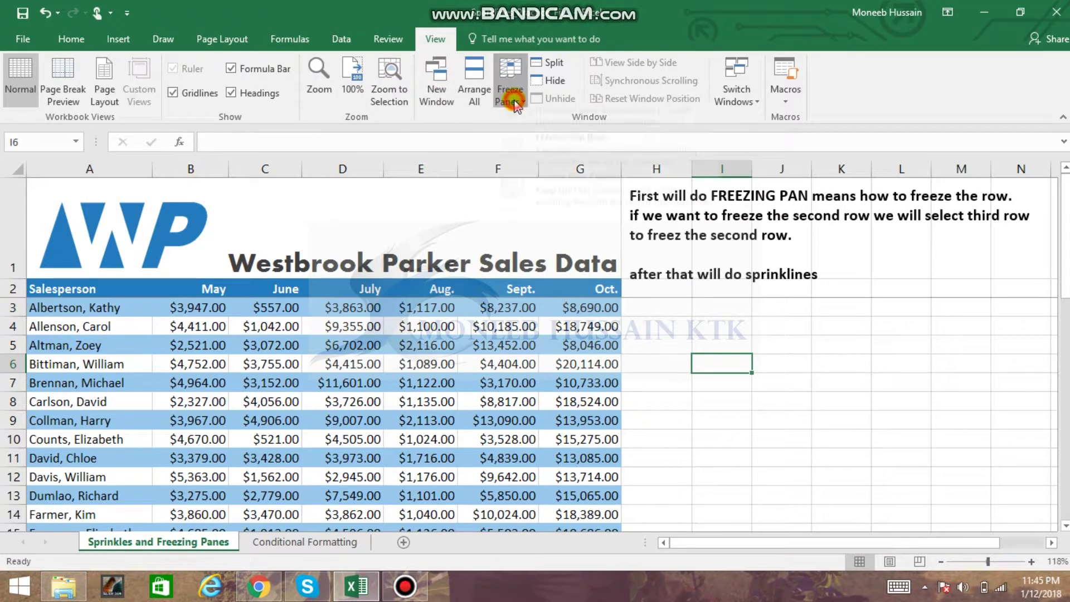
click(533, 120)
click(652, 379)
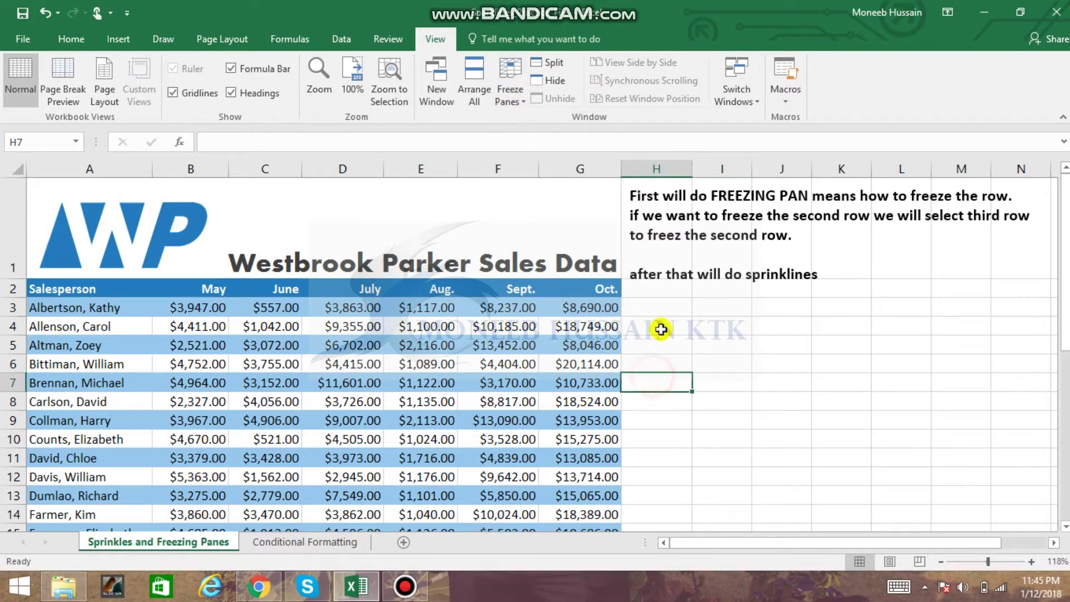
scroll(661, 330, down, 3)
scroll(661, 329, up, 3)
scroll(661, 330, down, 1)
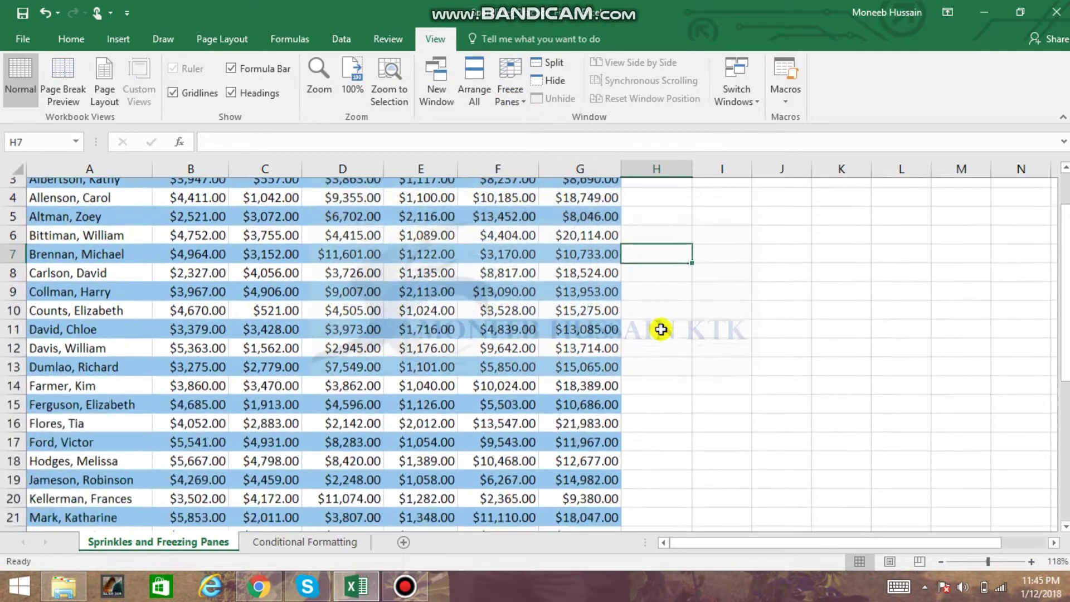
scroll(661, 329, down, 4)
scroll(661, 330, up, 5)
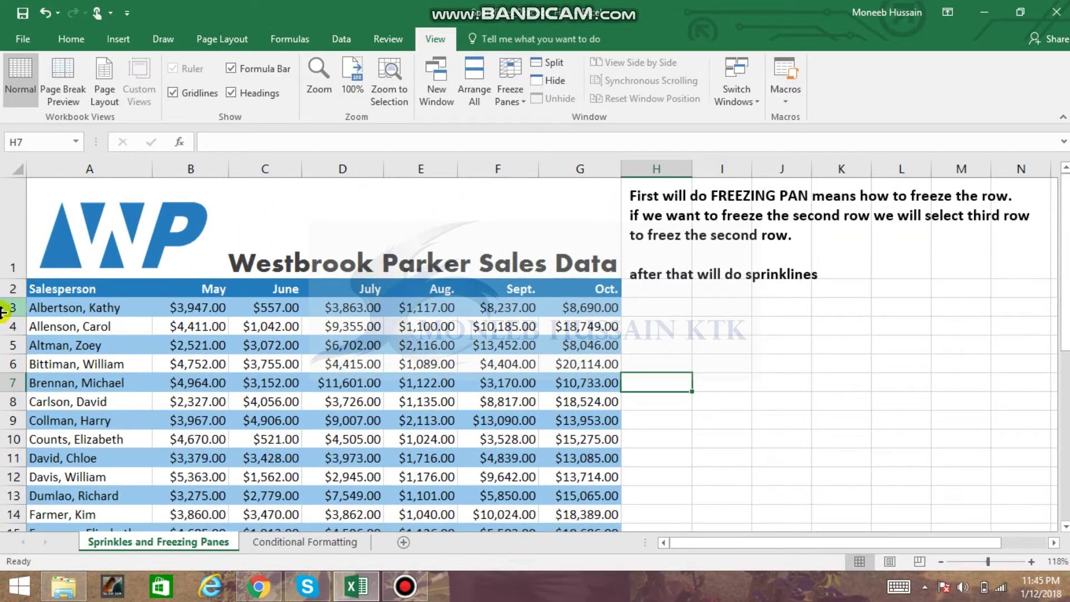
Step: Freeze the panes at row 3 to keep the title and header rows in view while scrolling
click(5, 307)
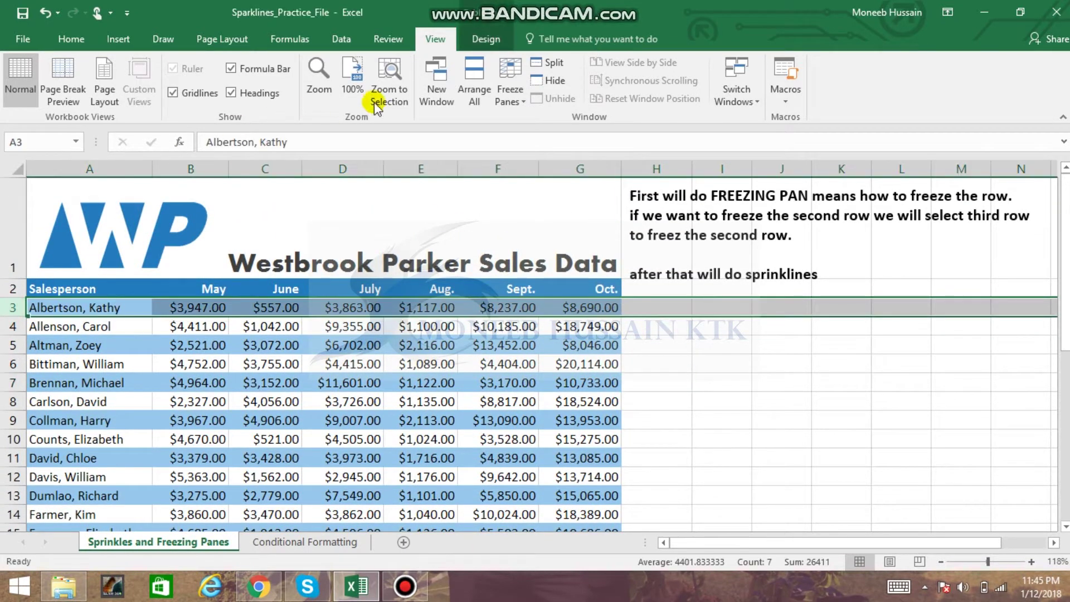
click(523, 102)
click(537, 144)
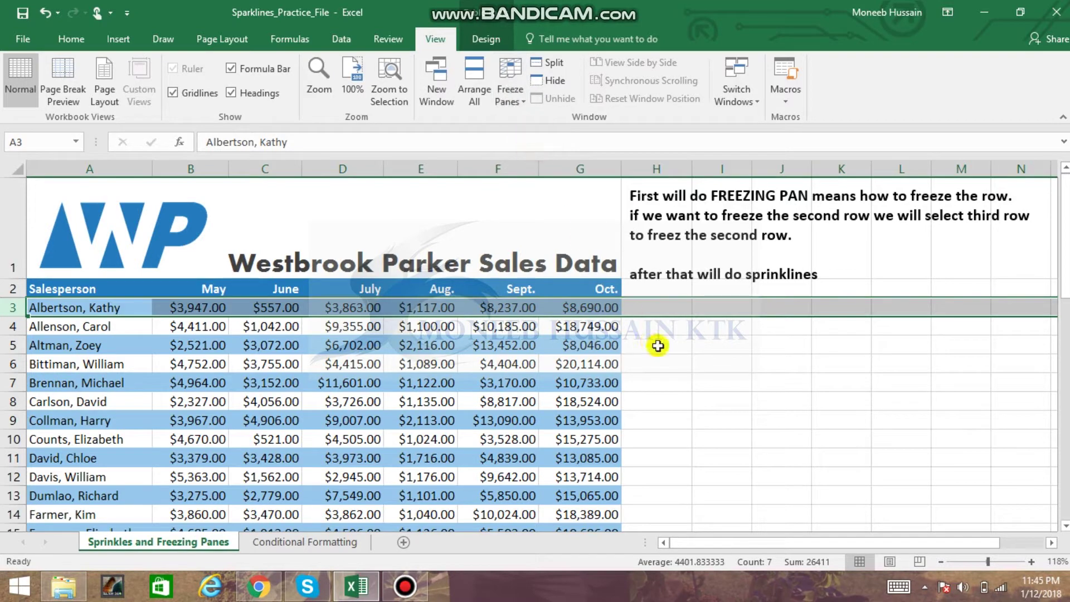
click(657, 341)
scroll(393, 332, down, 2)
scroll(393, 332, up, 2)
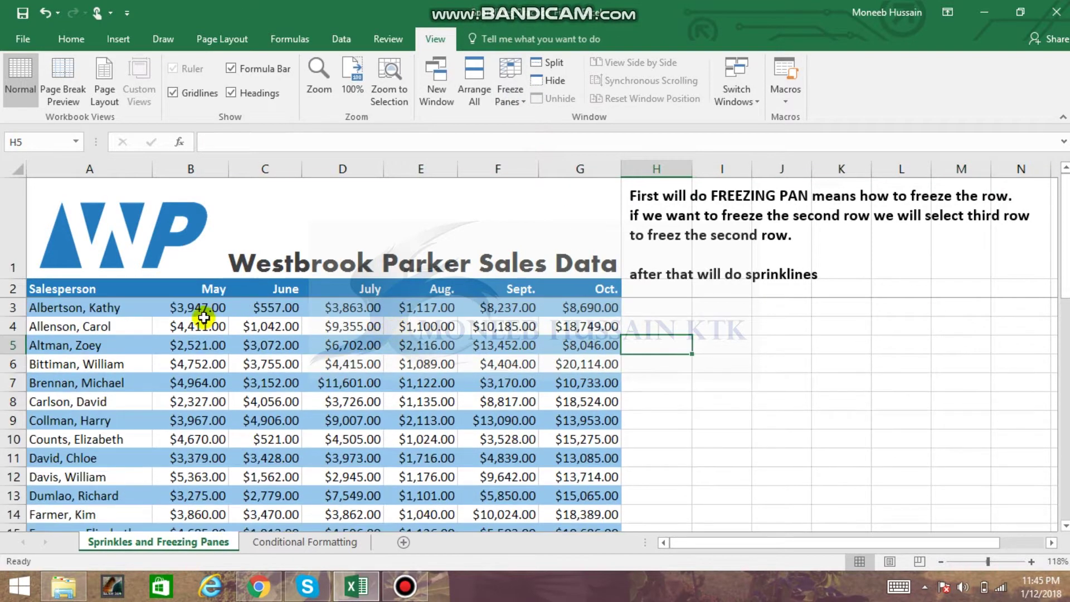
Step: Apply data bars to the monthly sales figures in B3:G32 using Quick Analysis
drag(208, 306, 563, 499)
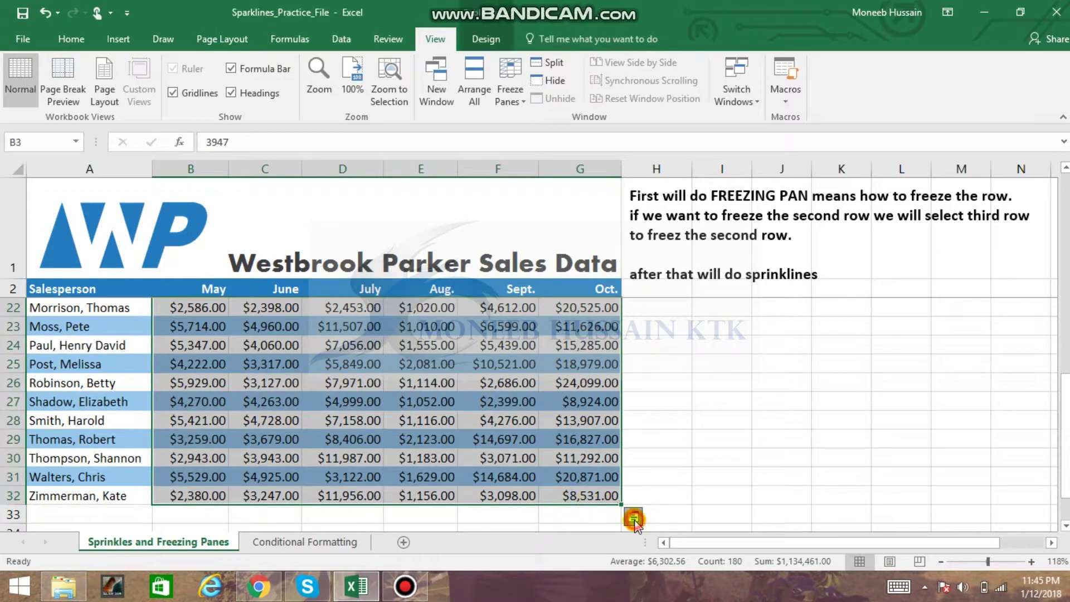
click(634, 519)
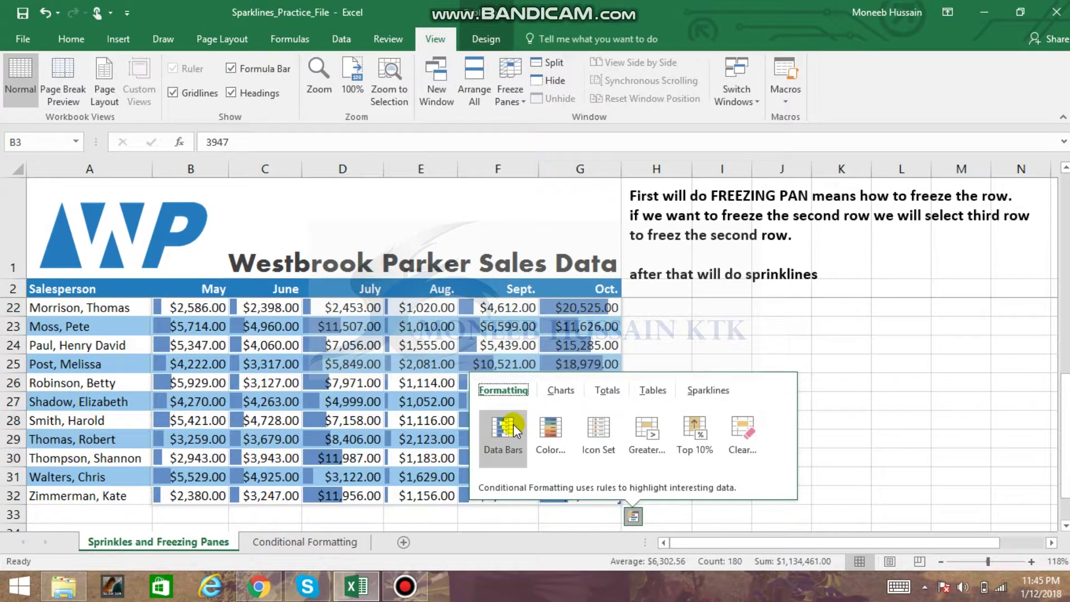
click(513, 424)
Step: Add line sparklines in column H for each salesperson's May to October sales
click(634, 518)
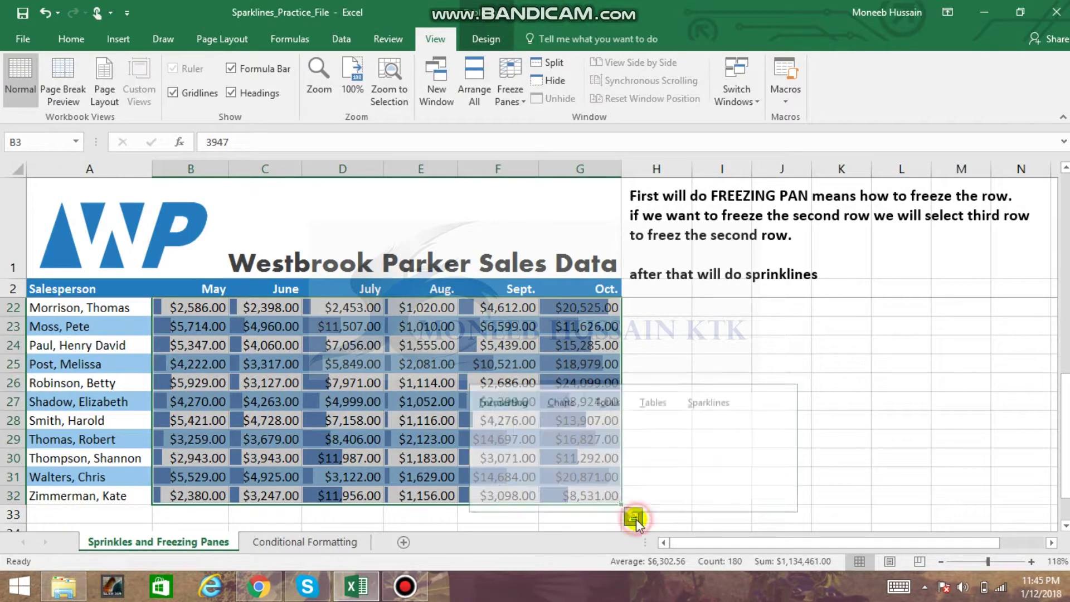
click(708, 391)
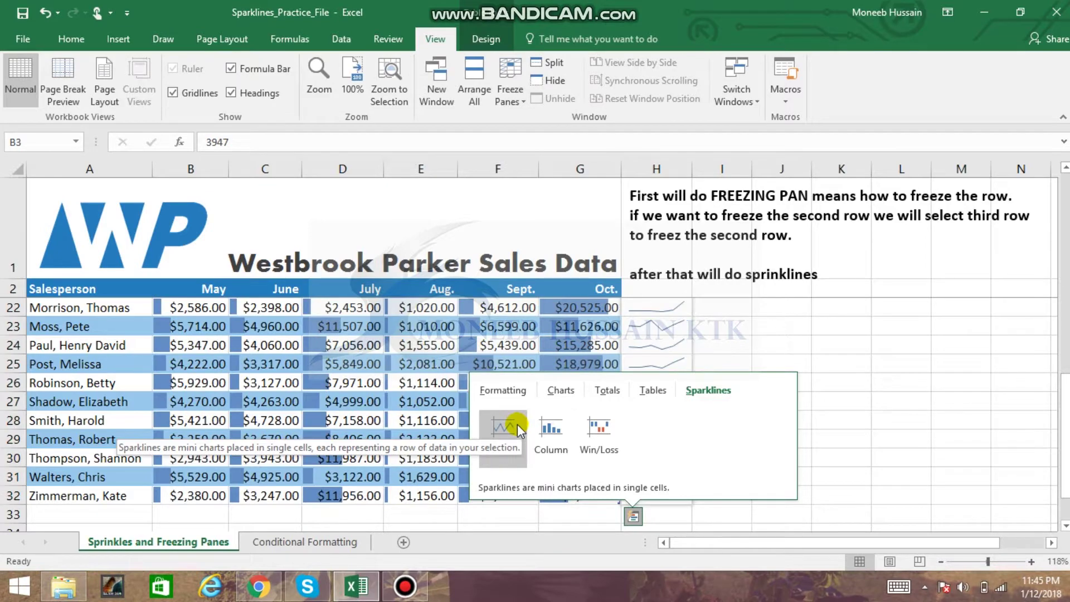
click(503, 426)
scroll(688, 424, up, 6)
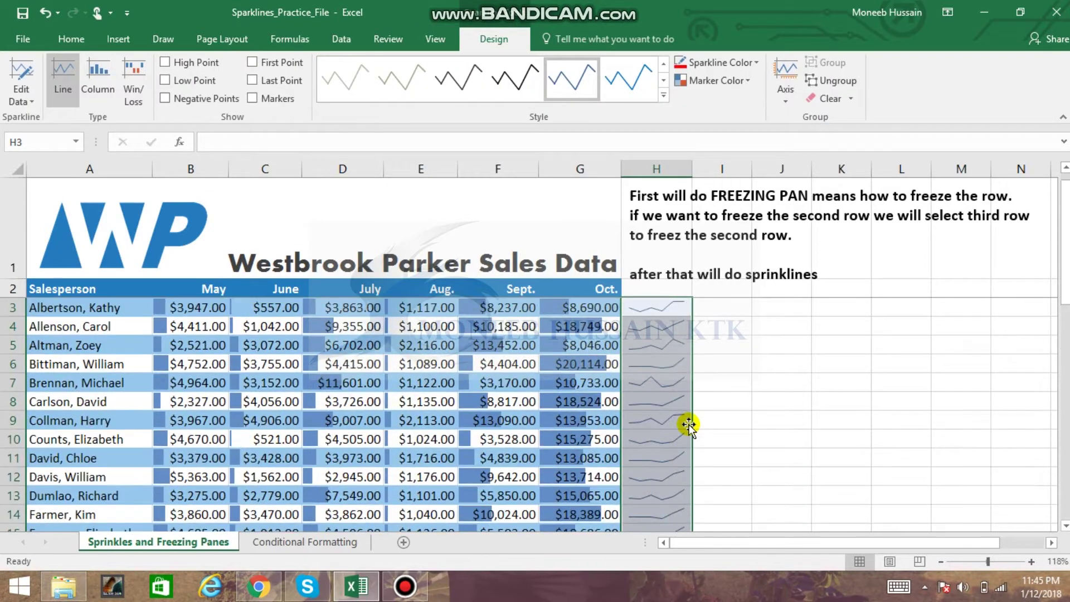
Step: Color the column H sparklines dark red, give them a heavier line weight, and review them down the table
click(746, 63)
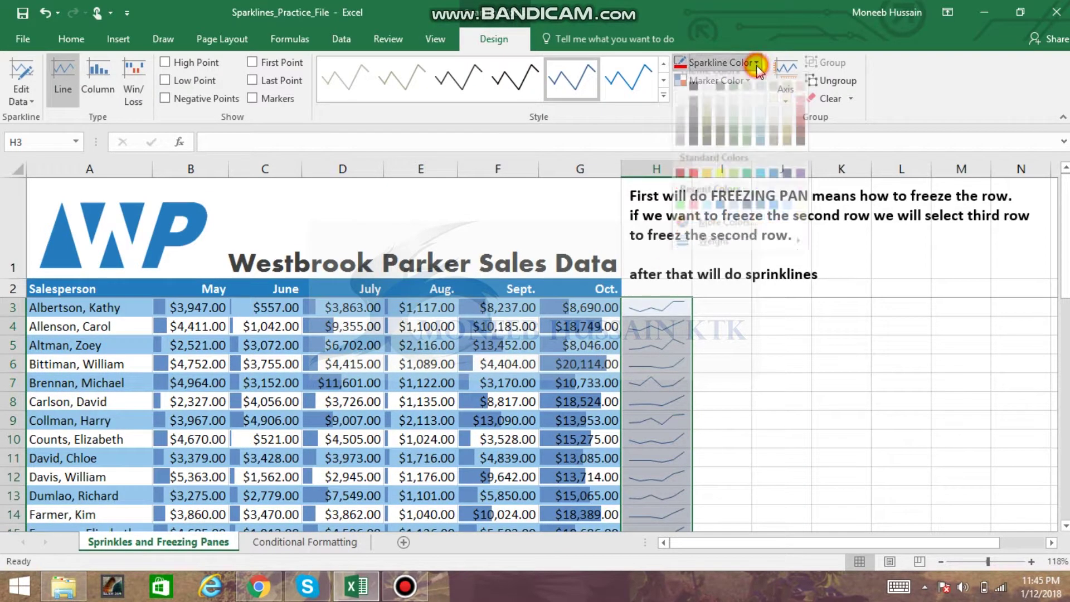
click(680, 184)
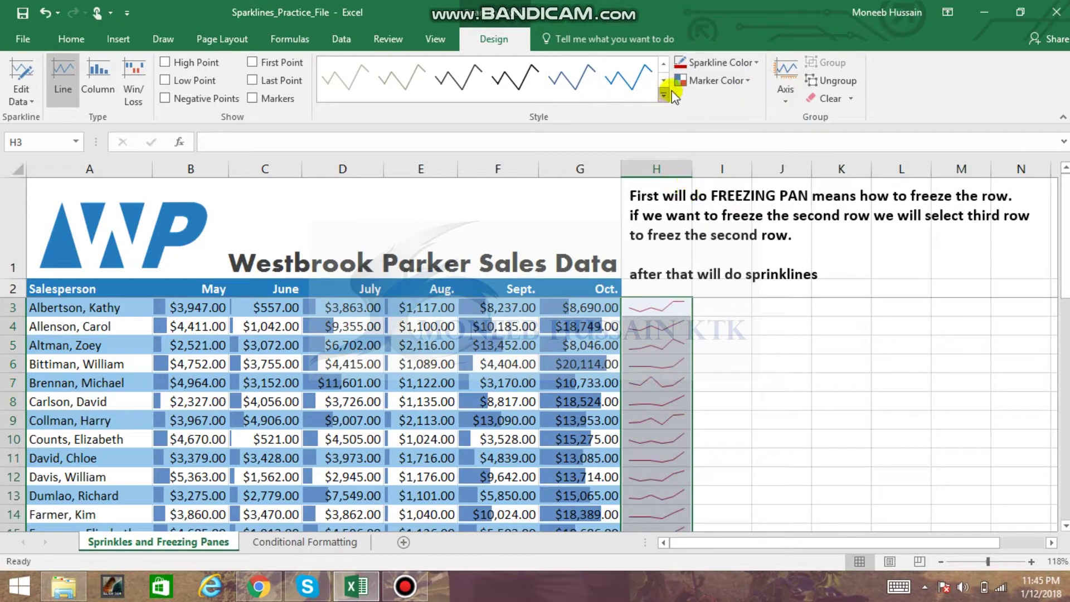
click(757, 63)
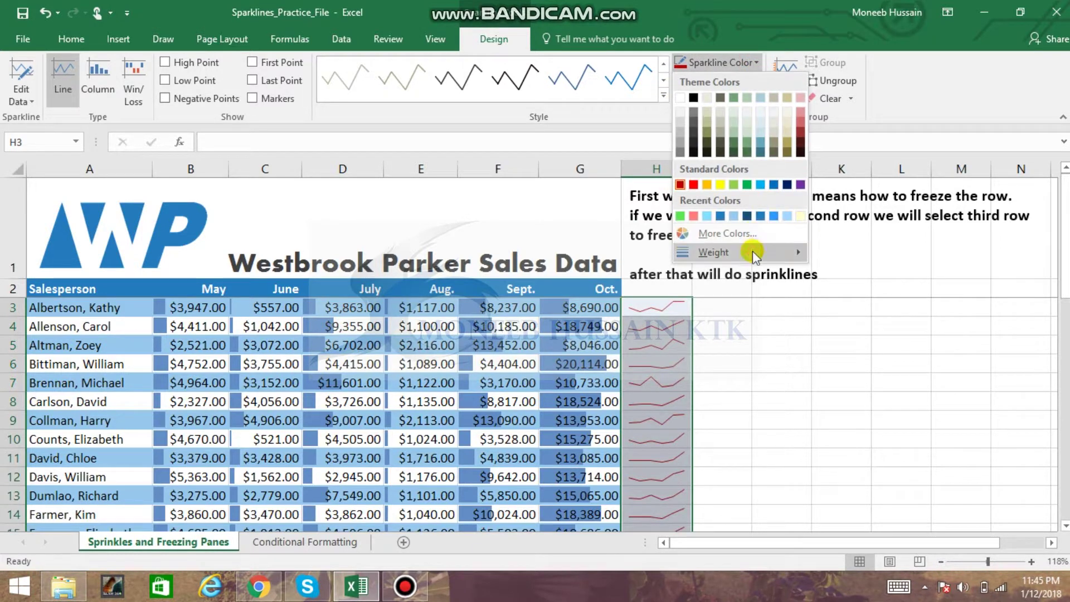
mouse_move(752, 252)
click(877, 324)
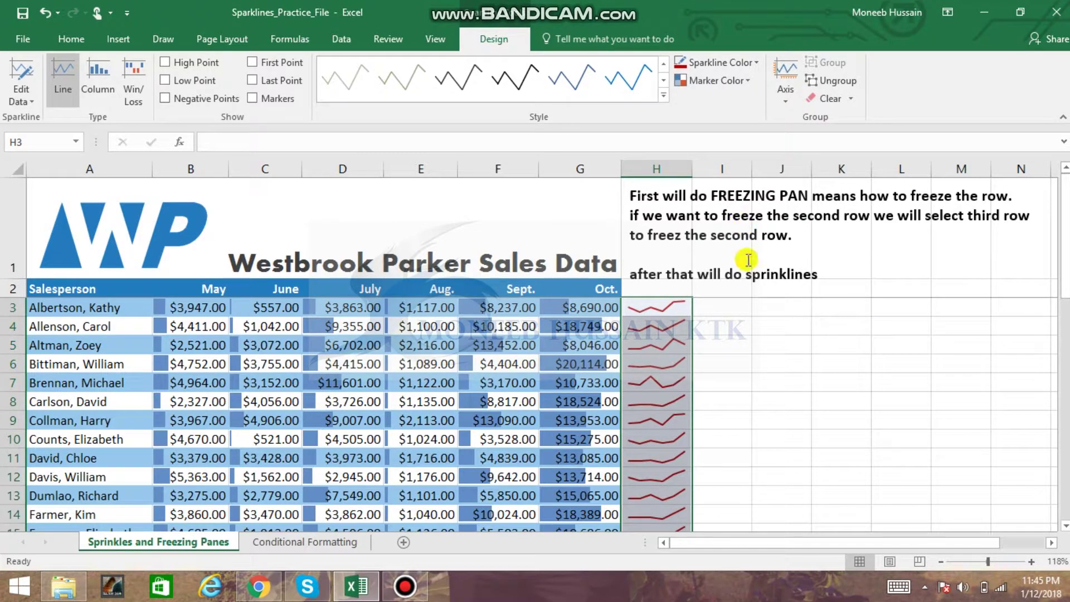
click(746, 341)
scroll(686, 337, down, 4)
scroll(686, 336, down, 4)
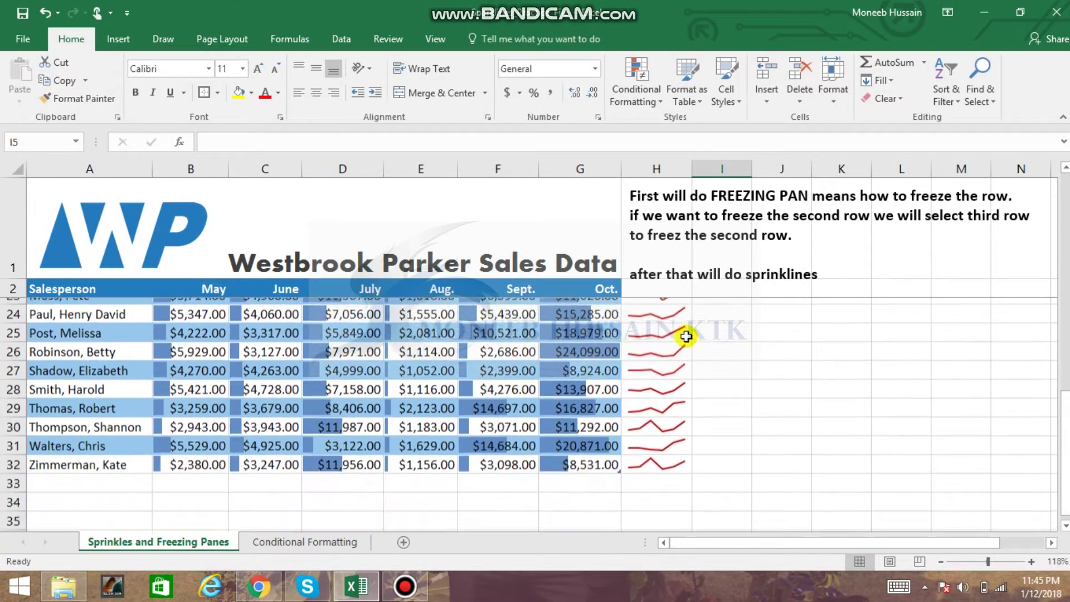
scroll(686, 337, up, 4)
scroll(687, 337, up, 4)
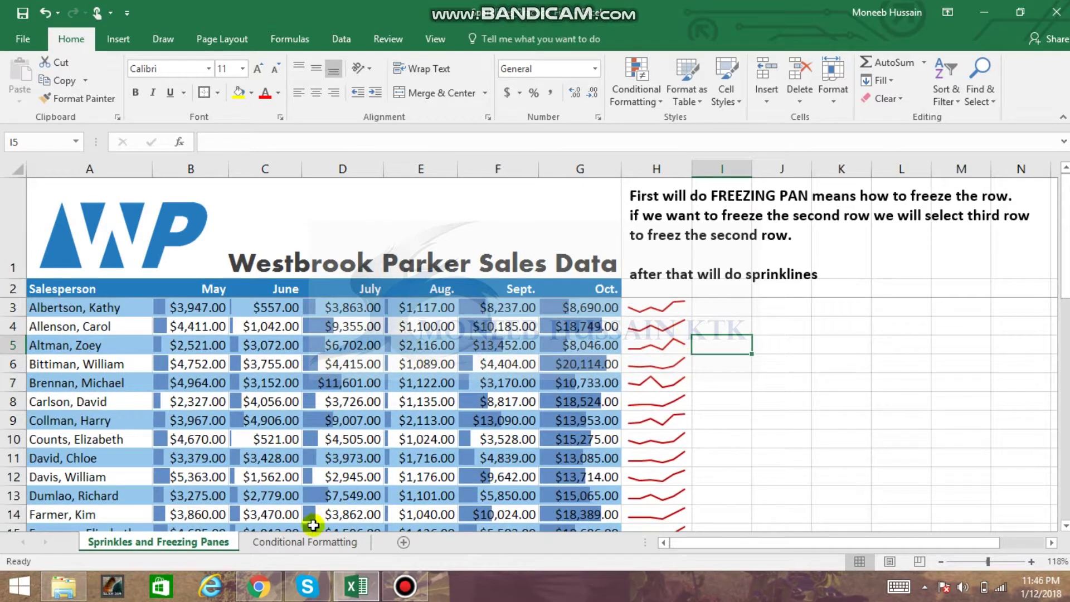
Step: On the Conditional Formatting sheet, start a formula-based formatting rule for the attendance day columns D to R from row 7 down
click(316, 542)
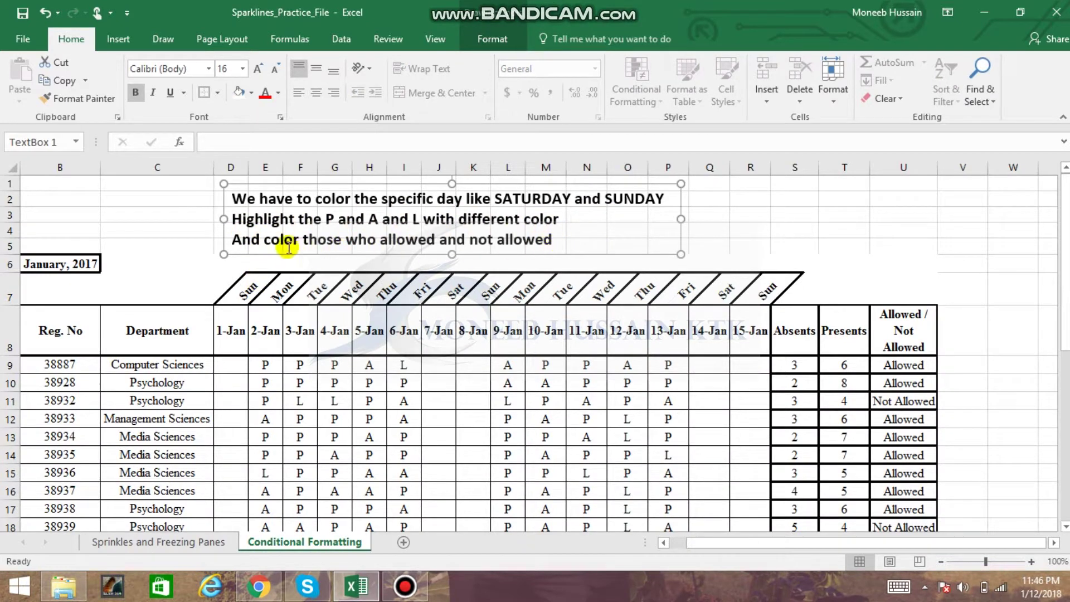
drag(246, 293, 741, 461)
scroll(688, 420, up, 6)
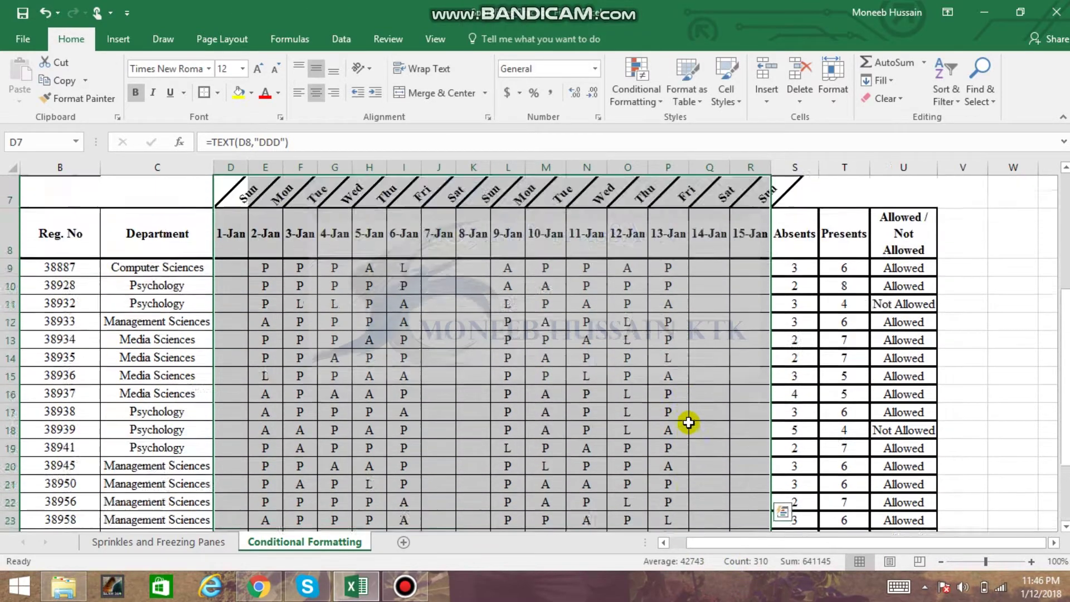
click(656, 104)
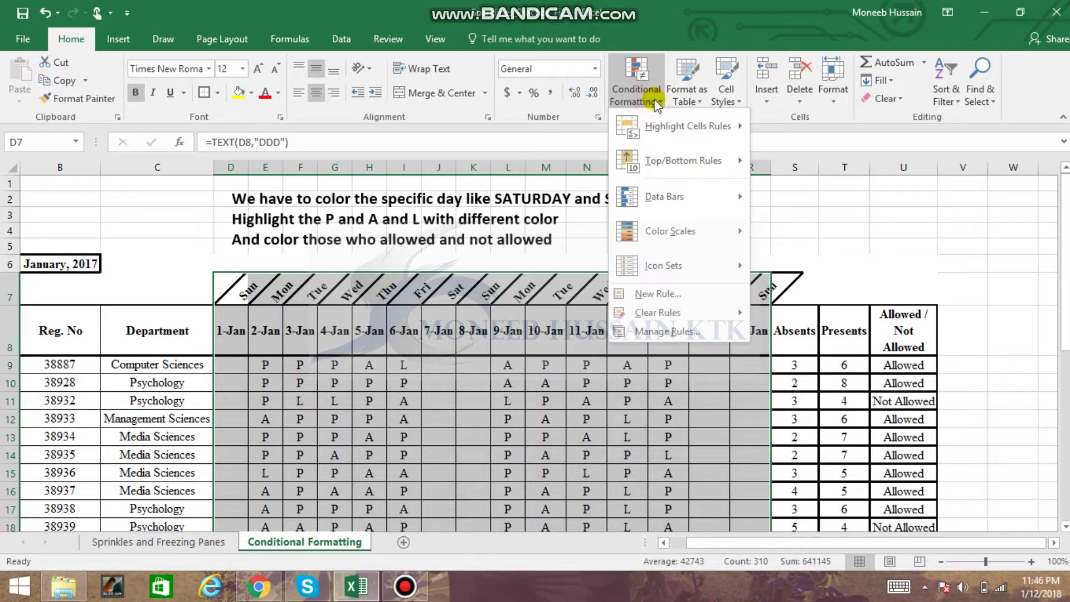
click(649, 292)
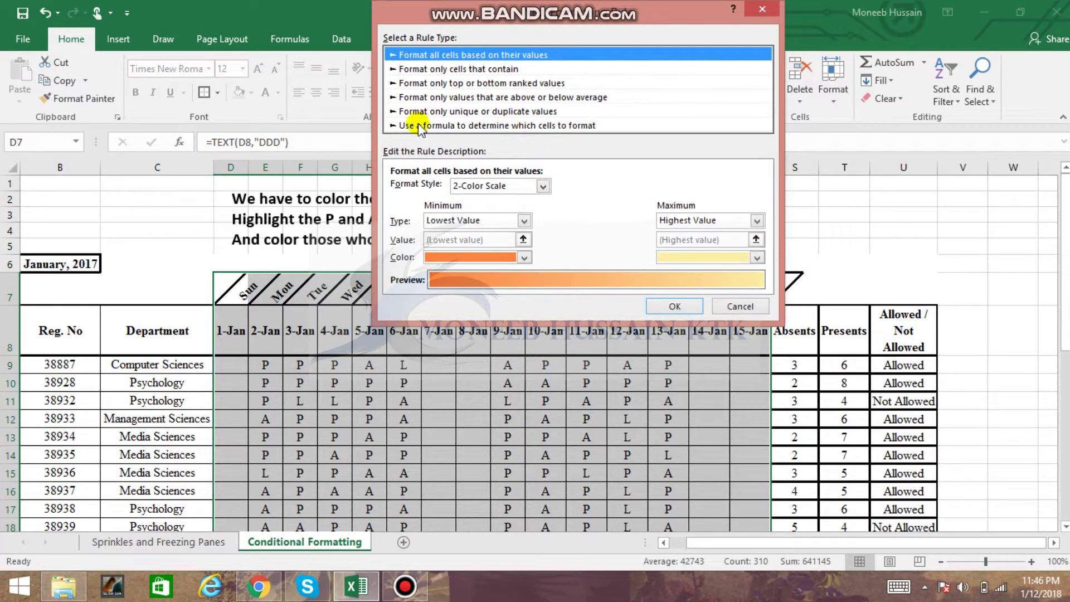
click(577, 126)
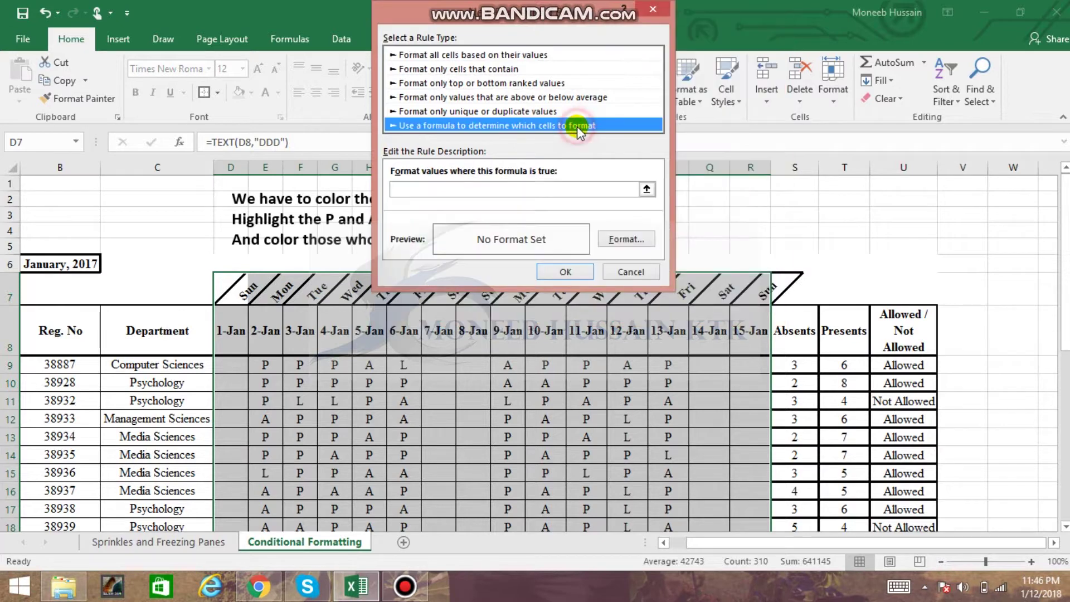
Step: Enter =OR(D$7="Sat", D$7="Sun") as the rule's formula, keeping only the row reference absolute
click(478, 189)
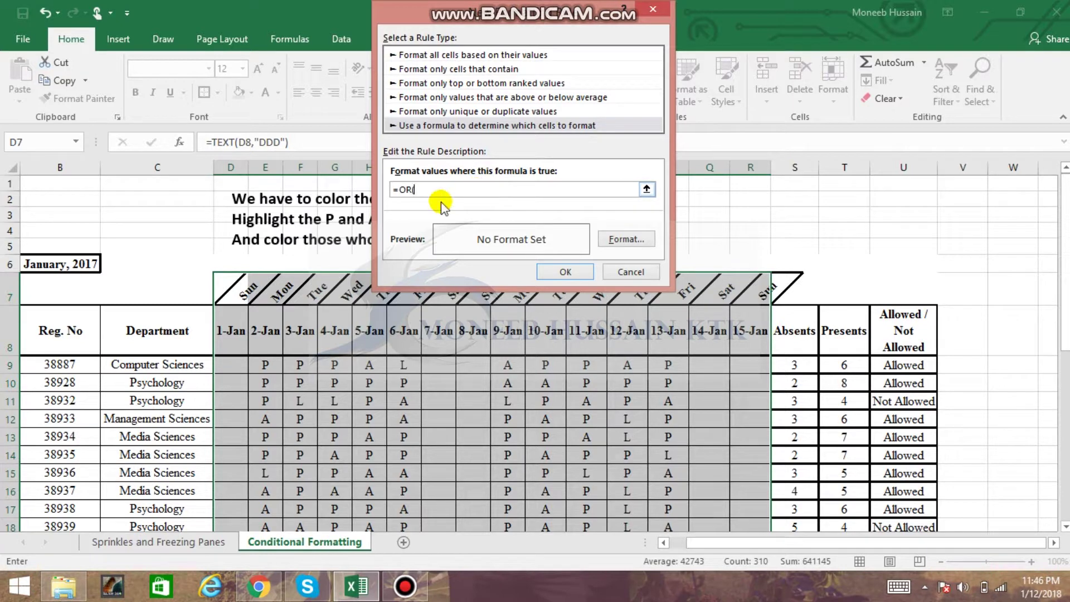
click(237, 296)
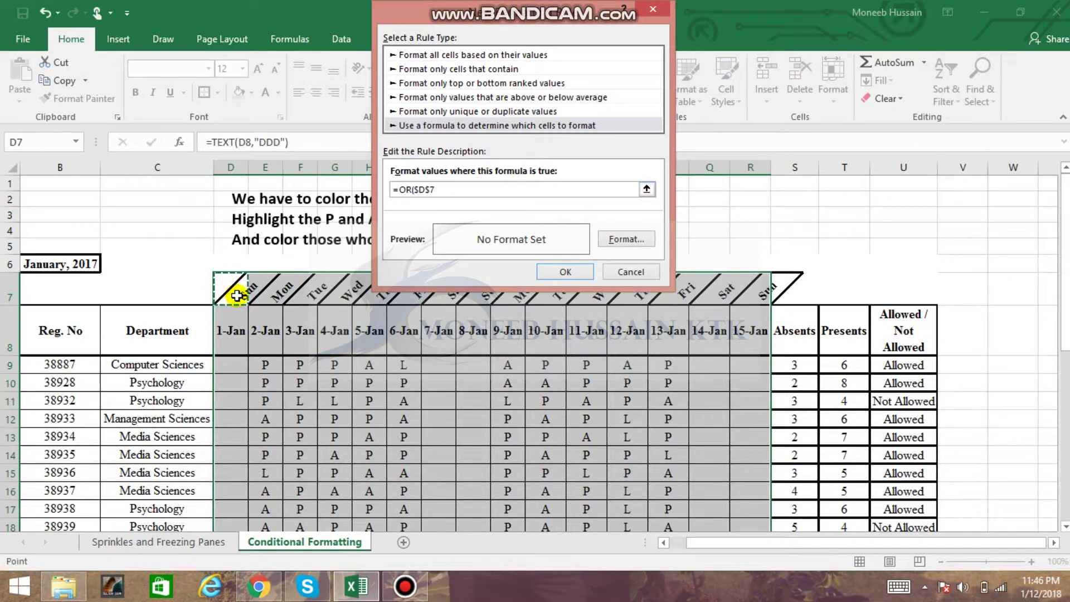
click(424, 190)
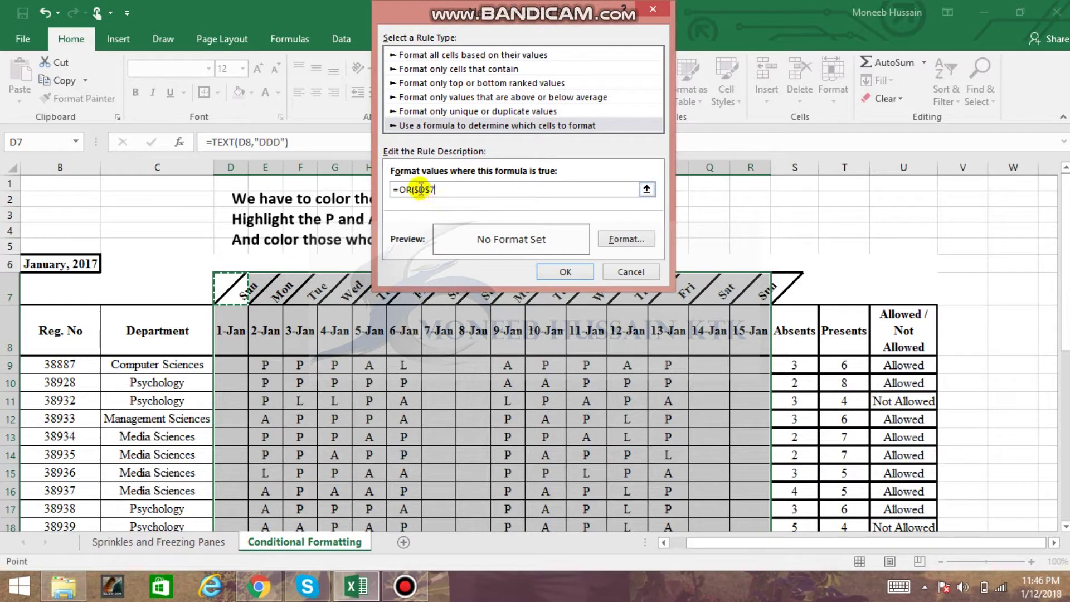
key(BackSpace)
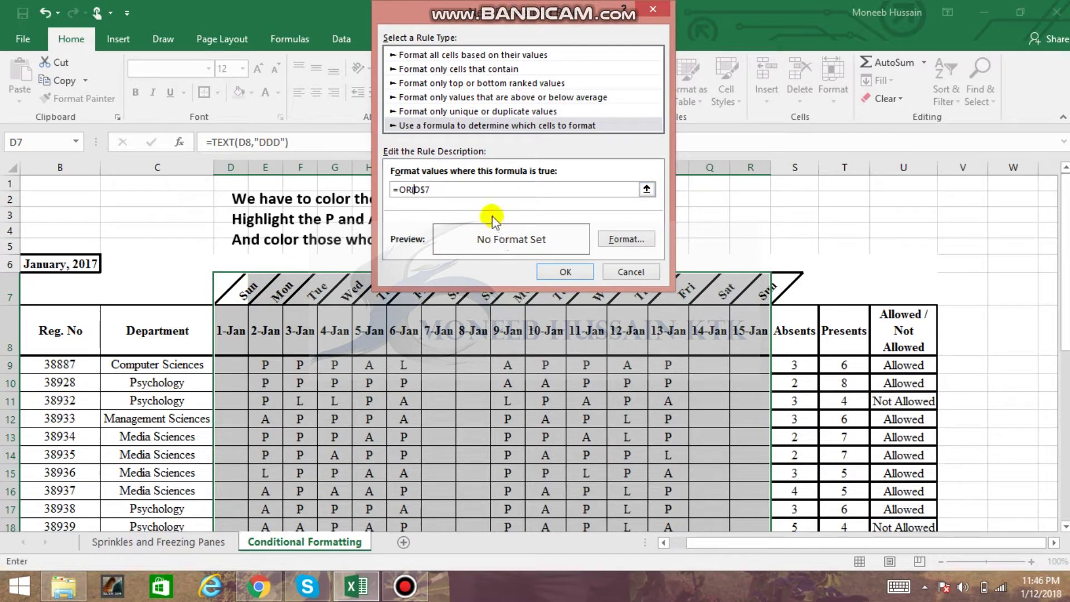
click(469, 190)
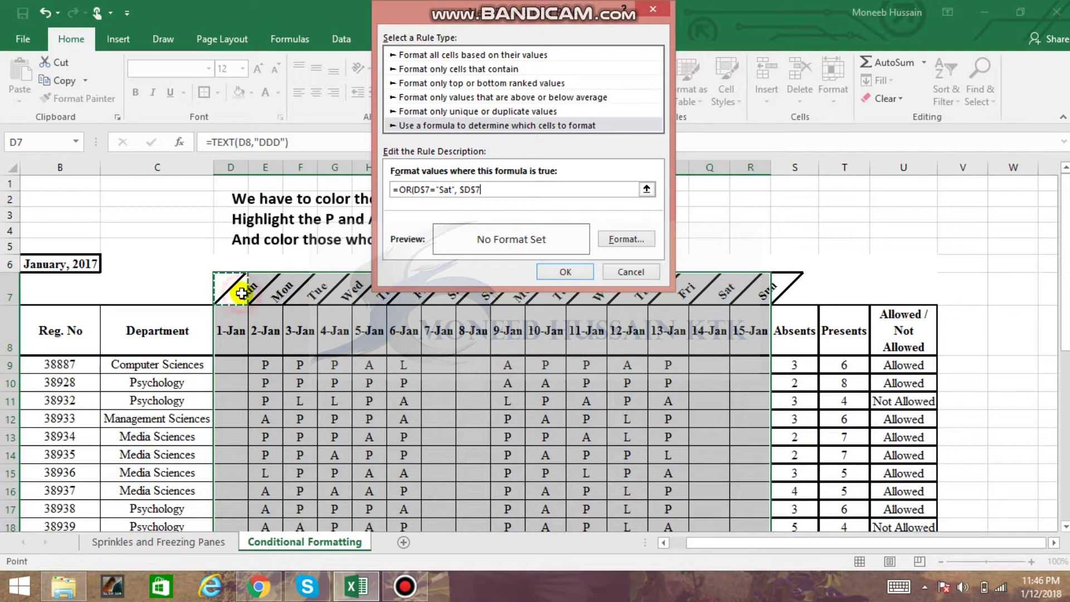
click(463, 189)
click(507, 191)
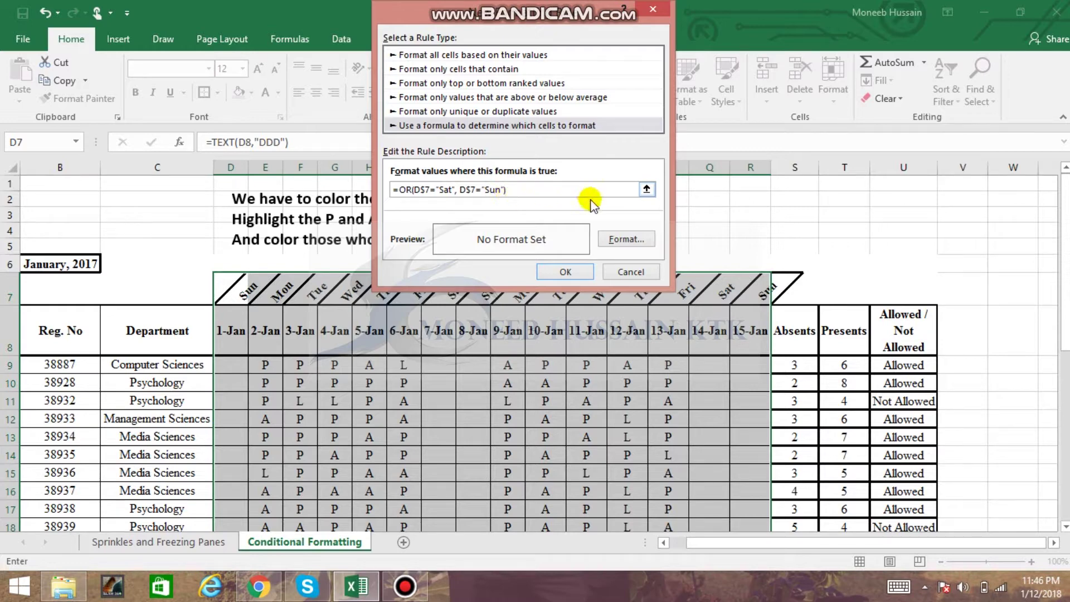
Step: Give the weekend formula rule a yellow fill and apply it to the attendance day columns
click(626, 239)
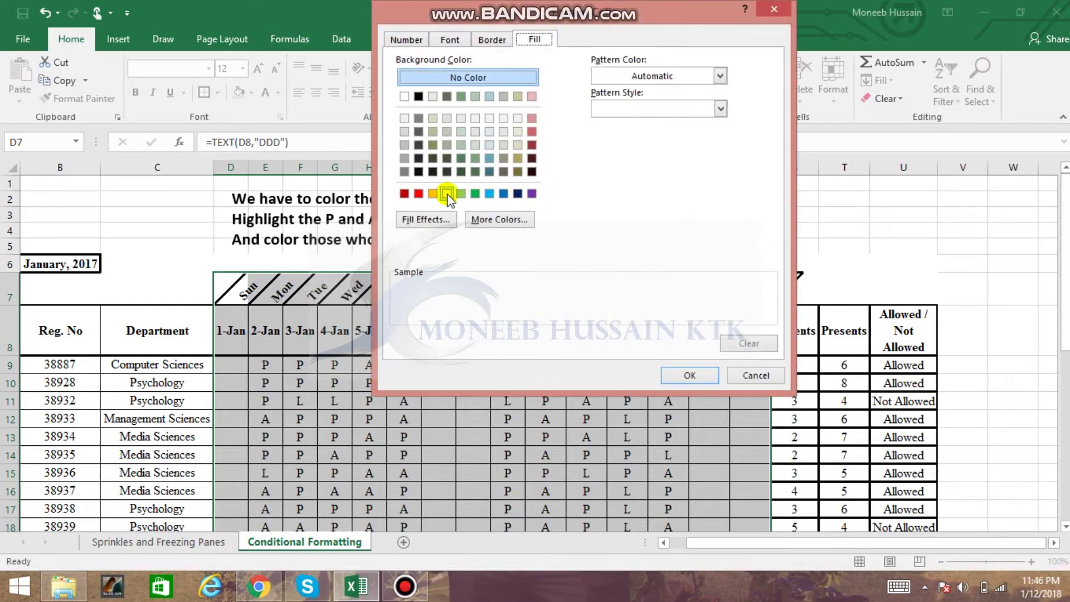
click(447, 194)
click(685, 375)
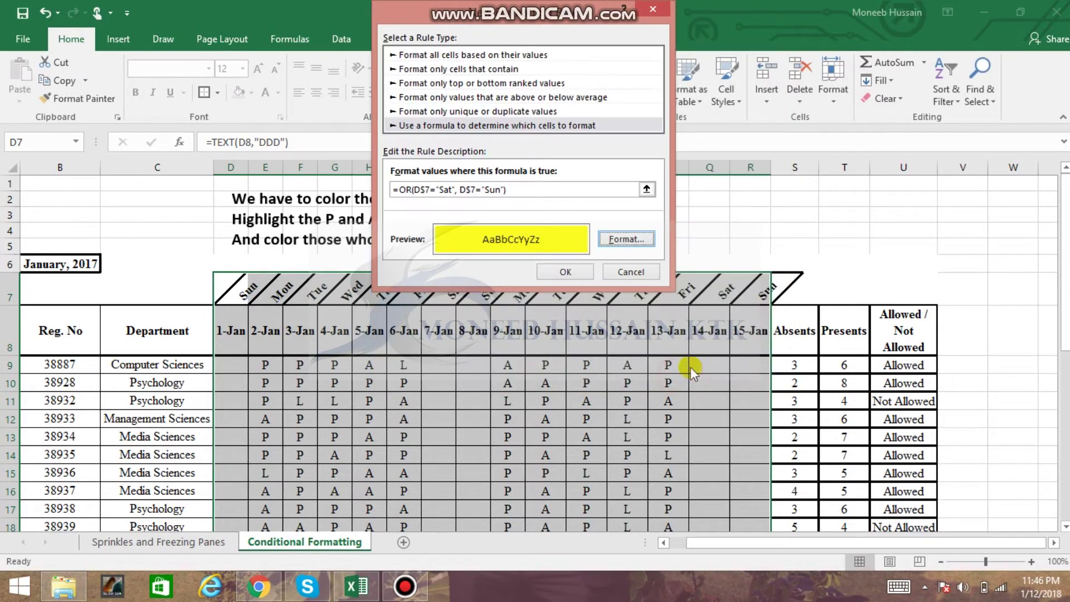
click(566, 272)
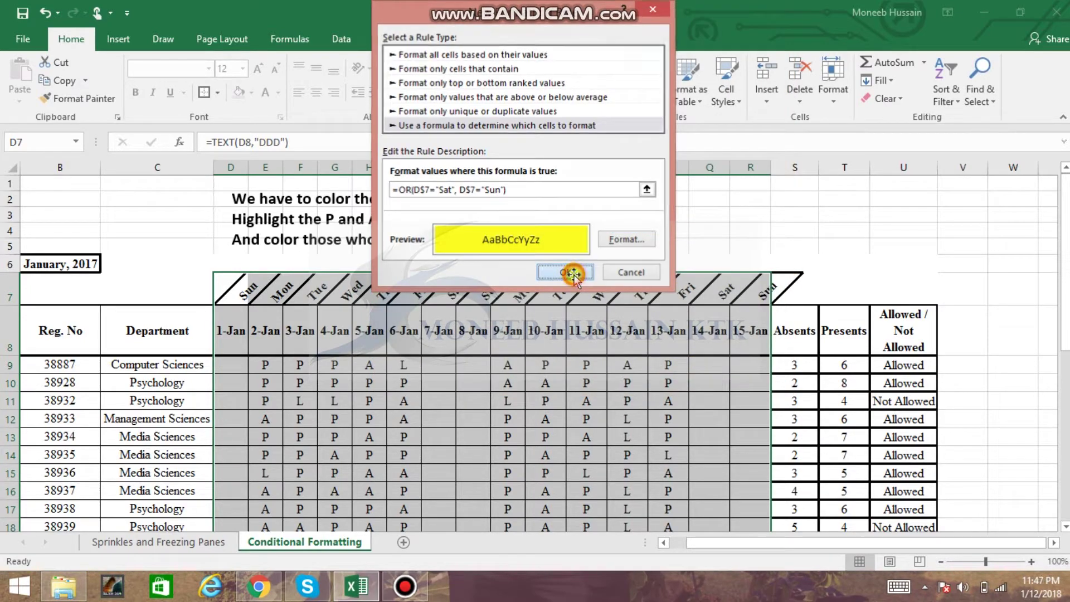
click(681, 349)
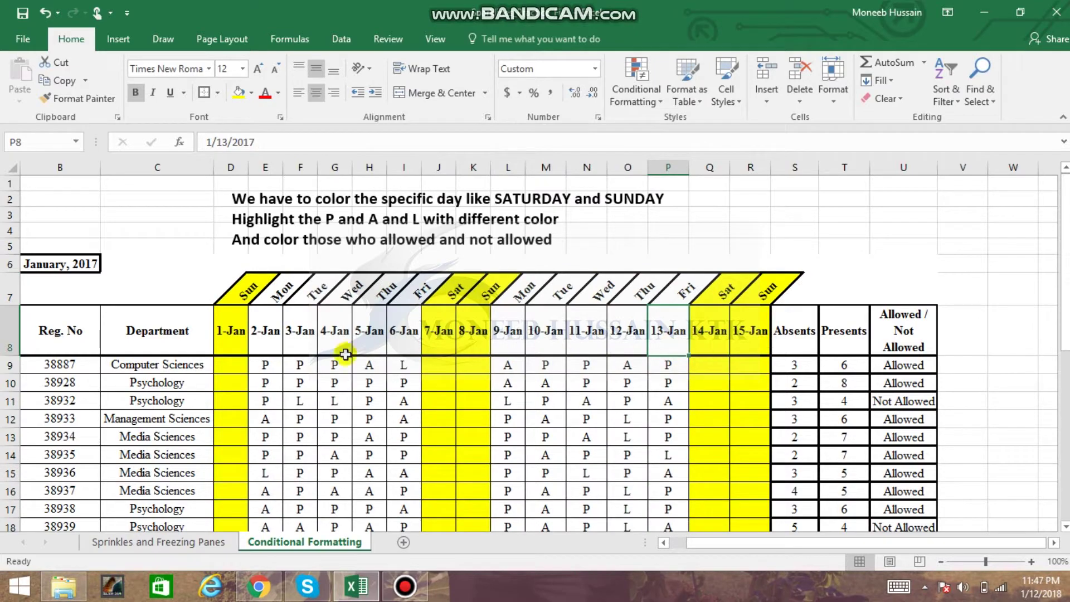
Step: For the first week's attendance marks in E9:I36, start a new formatting rule for cells with specific text containing P
scroll(366, 365, down, 1)
drag(261, 324, 401, 504)
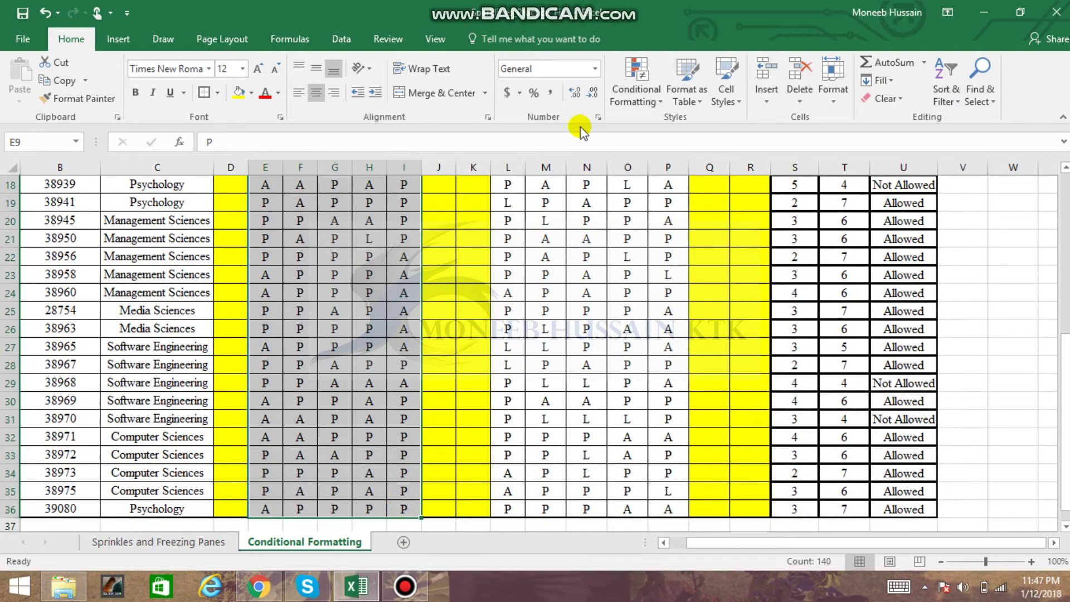
click(630, 106)
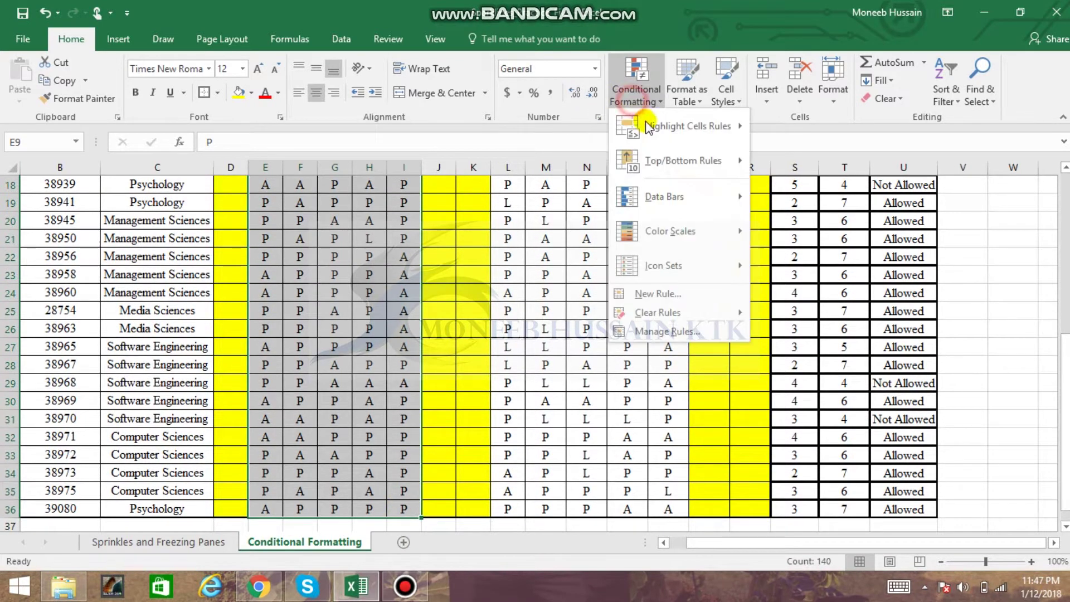
click(672, 291)
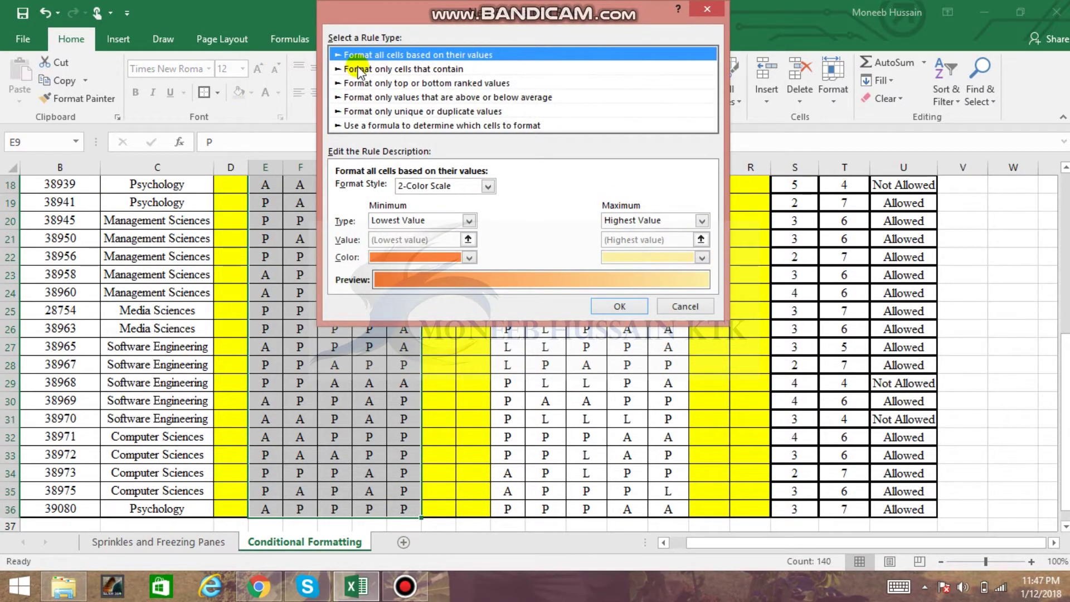
click(450, 70)
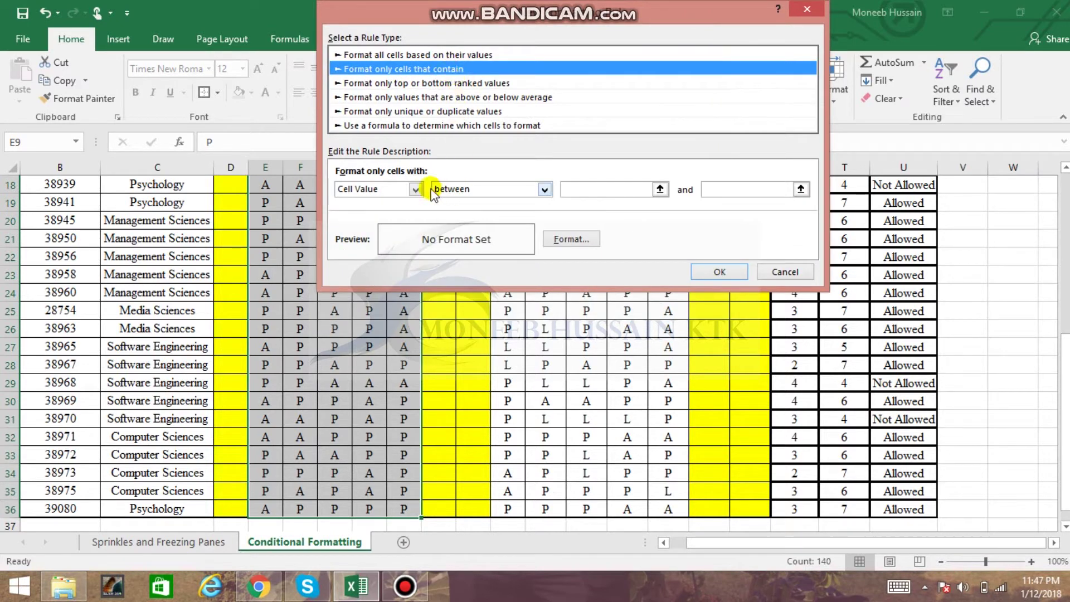
click(416, 189)
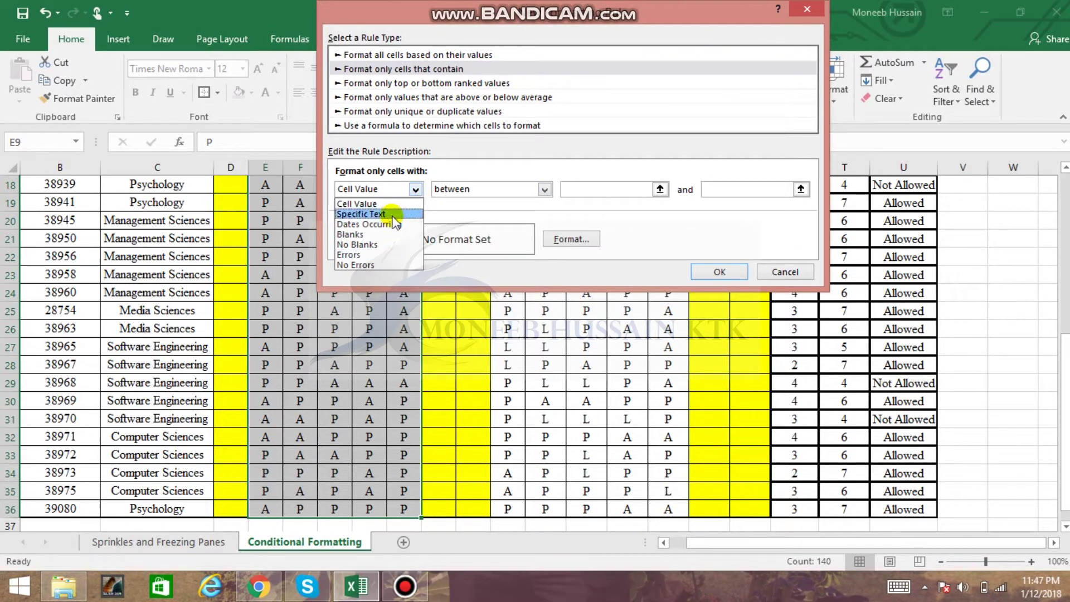
click(361, 214)
click(567, 191)
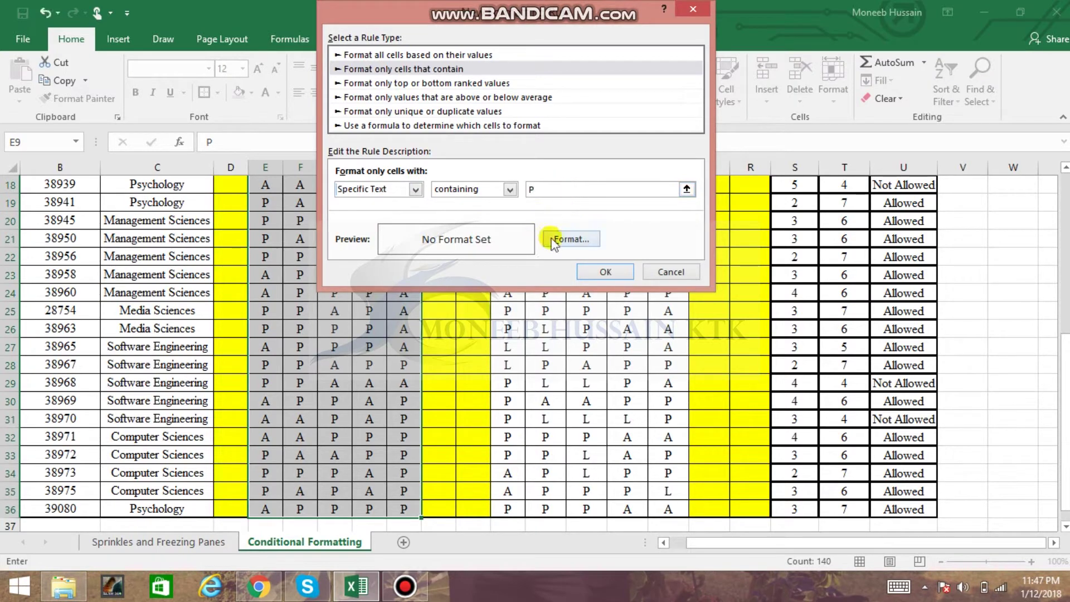
Step: Give the P rule a light green fill and apply it to the first week's attendance marks
click(568, 239)
click(407, 196)
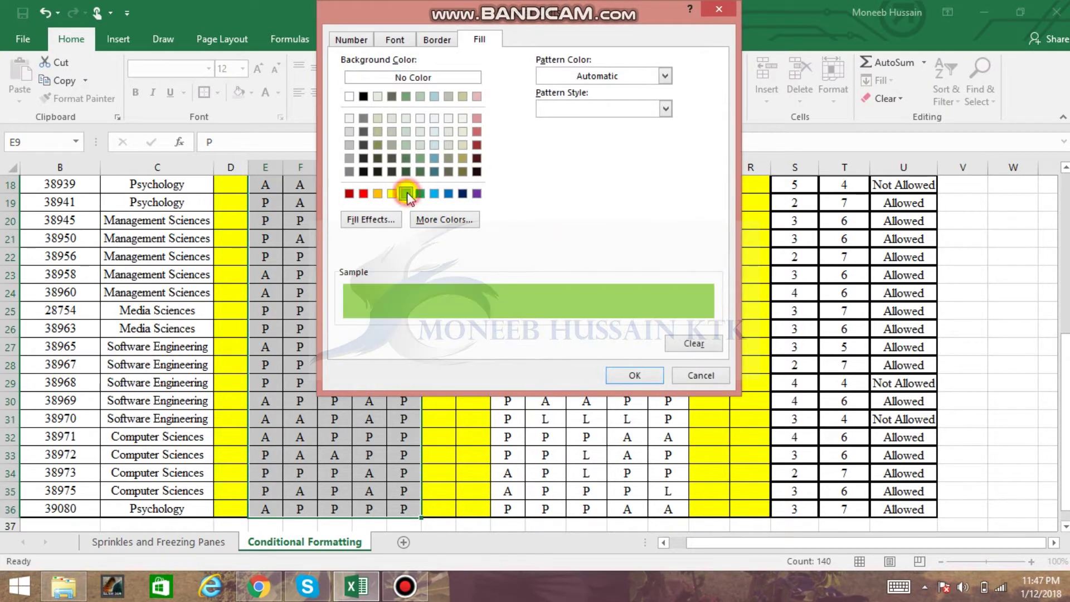
click(634, 374)
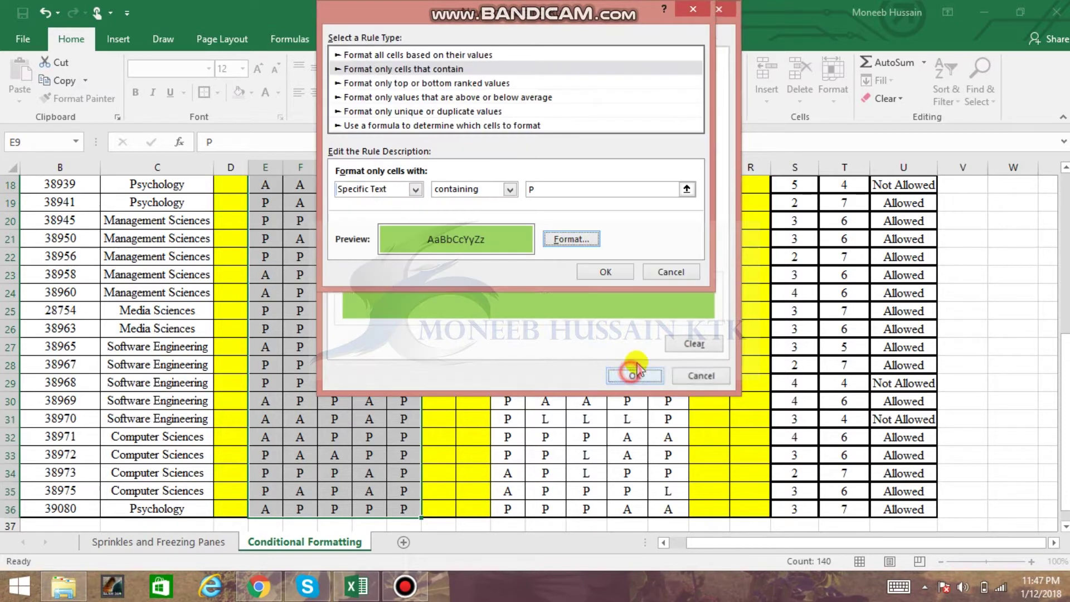
click(606, 272)
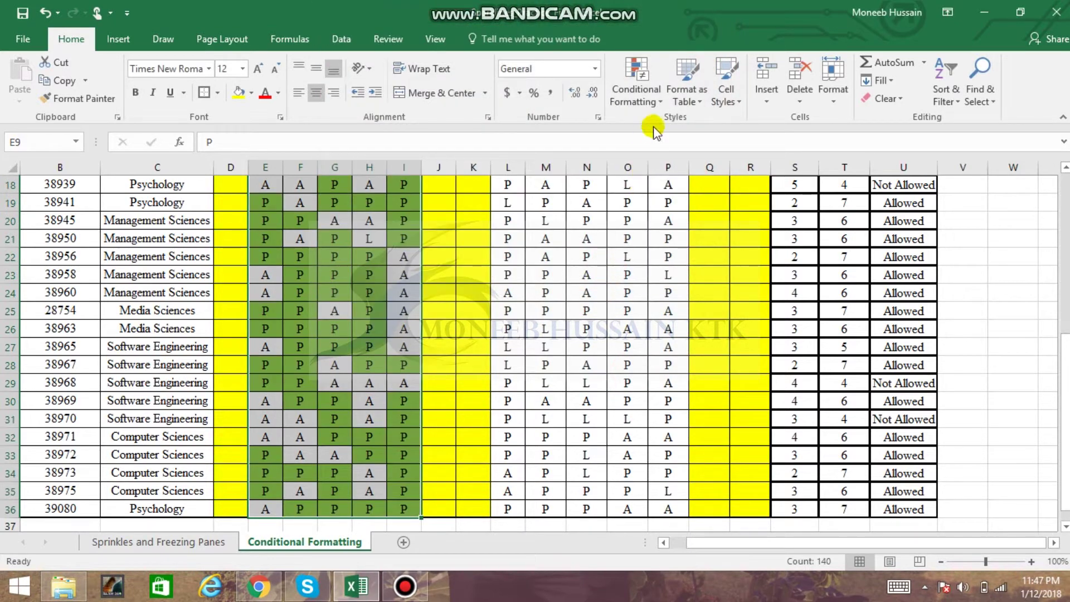
Step: Start a second rule on E9:I36 that formats only cells with specific text containing A
click(657, 102)
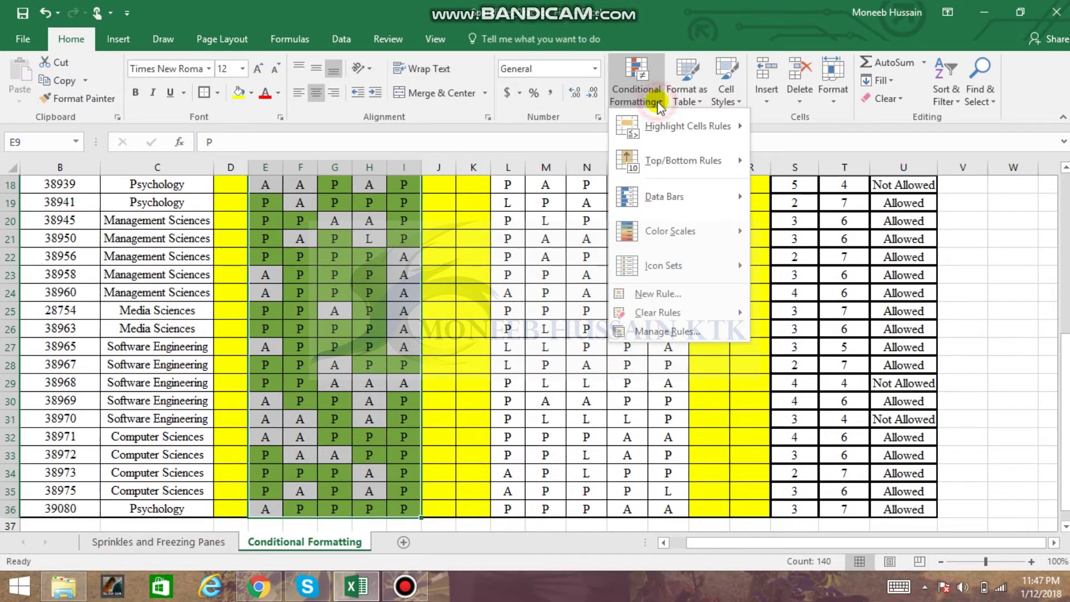
click(677, 294)
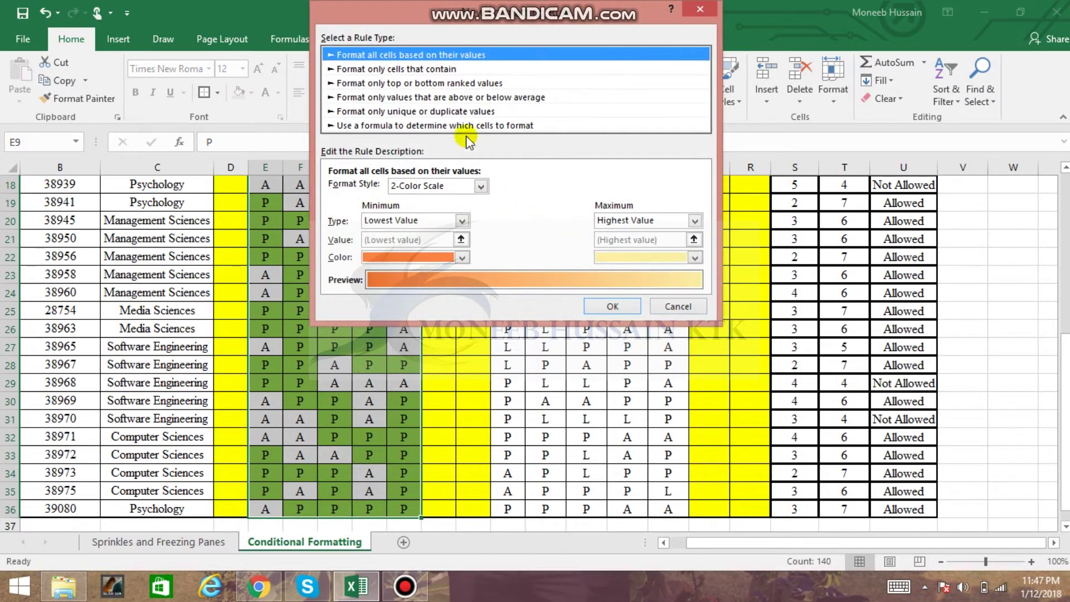
click(417, 68)
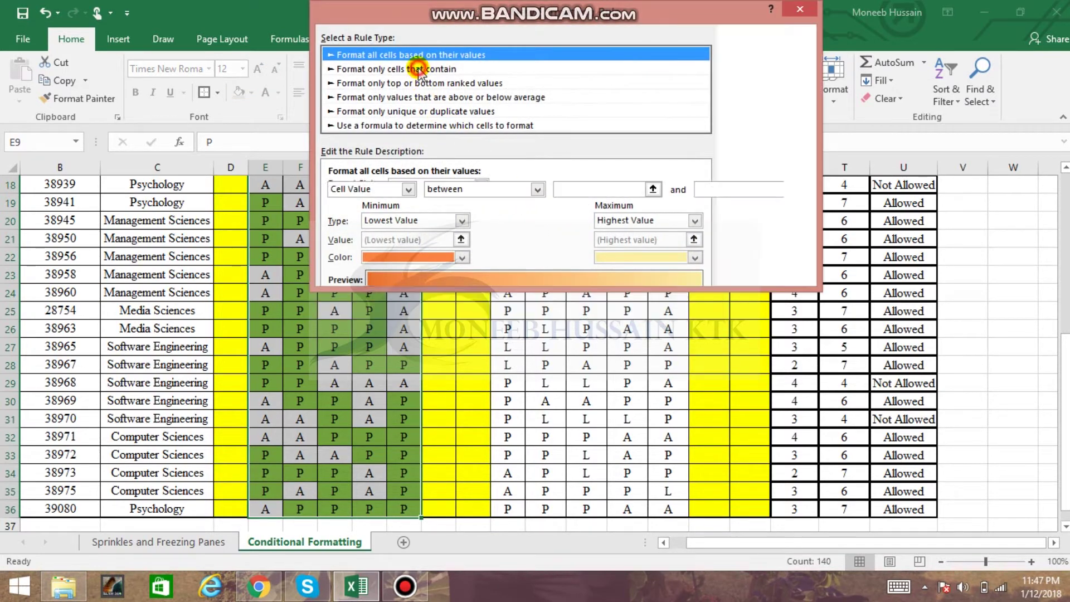
click(409, 190)
click(394, 204)
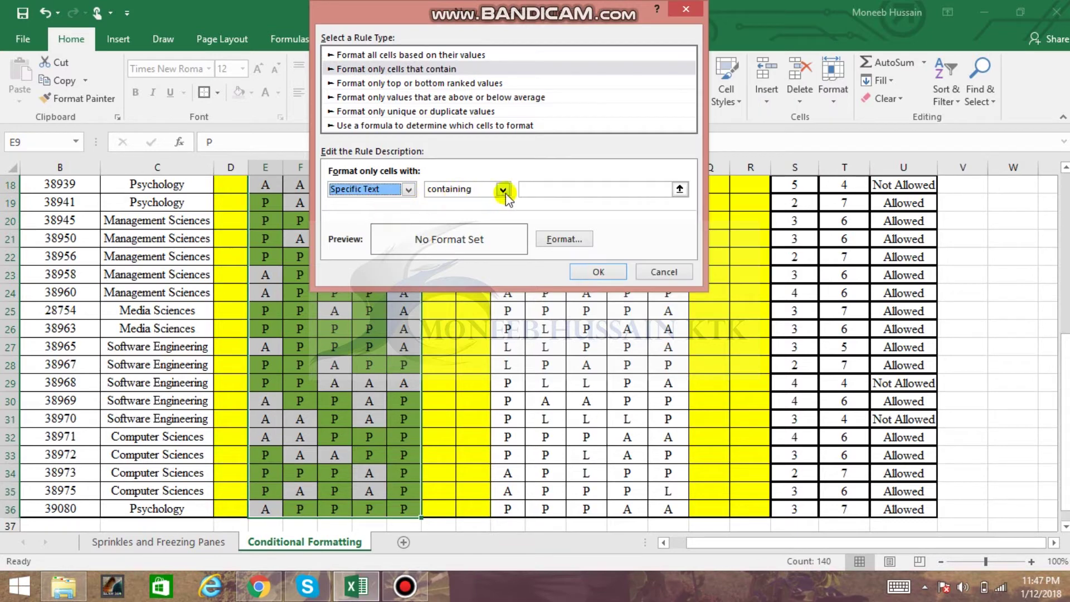
click(580, 190)
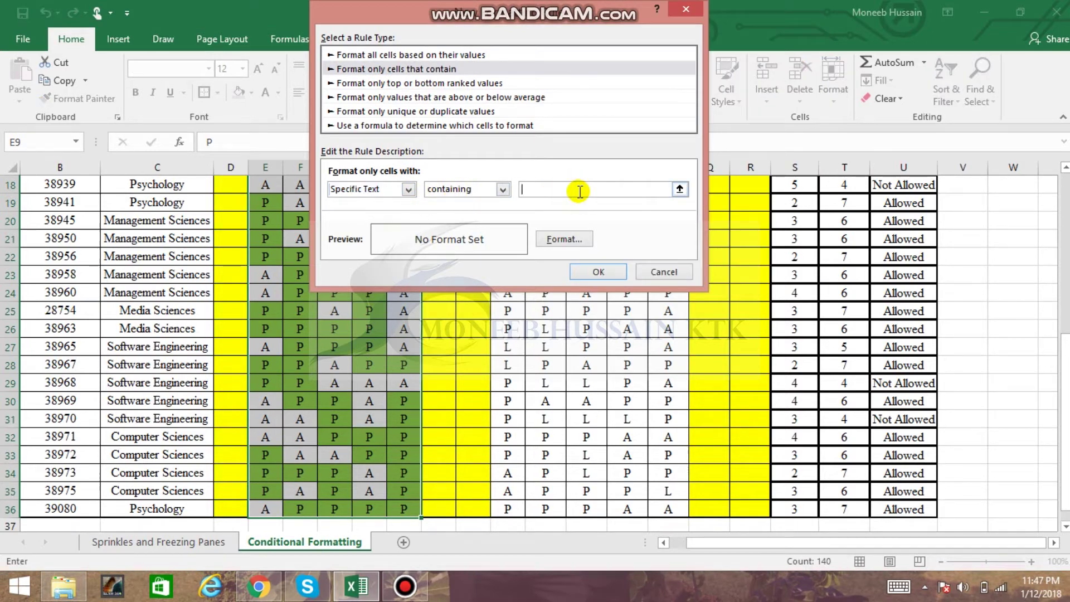
Step: Give the A rule a light red fill and apply it to the first week's attendance marks
click(564, 239)
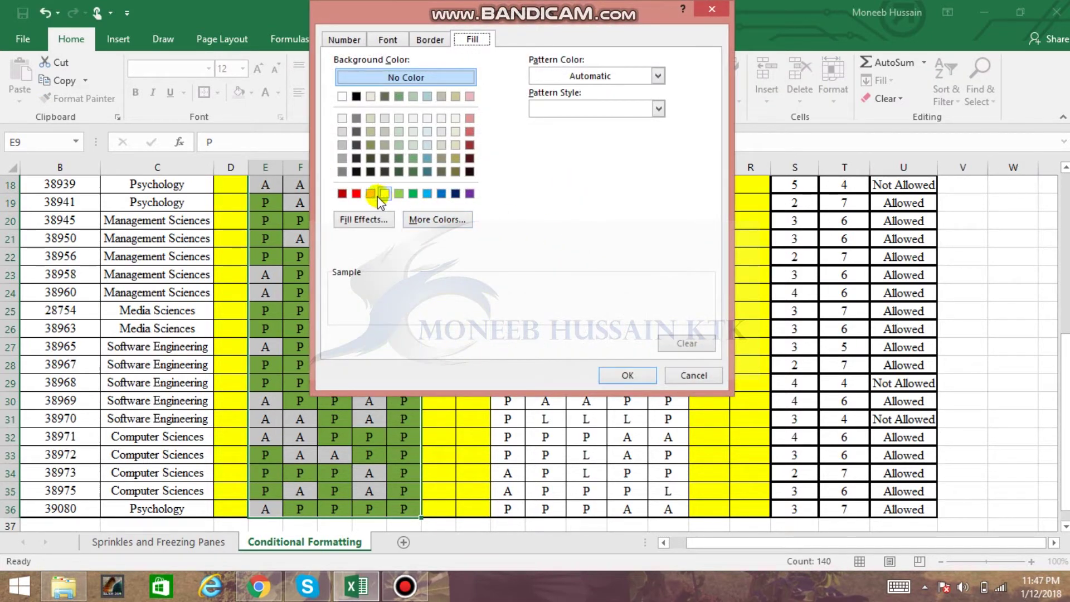
click(470, 120)
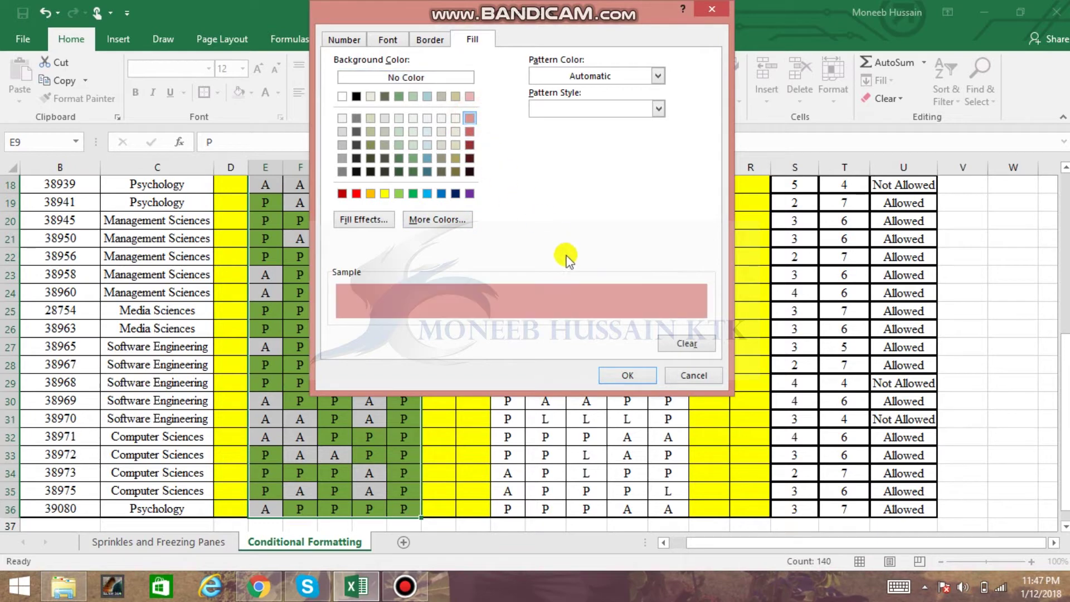
click(626, 375)
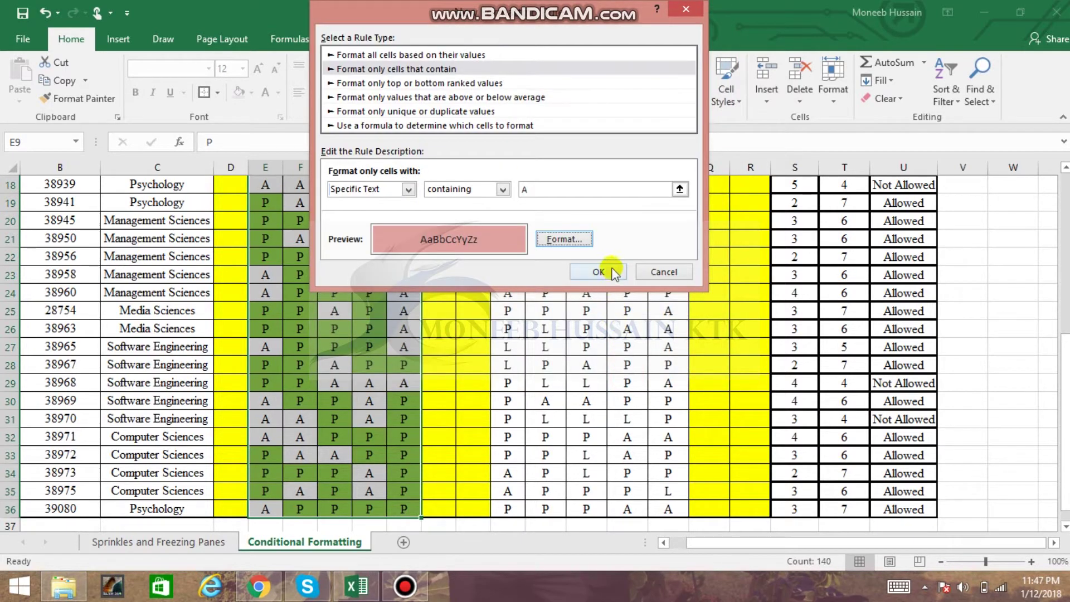
click(598, 272)
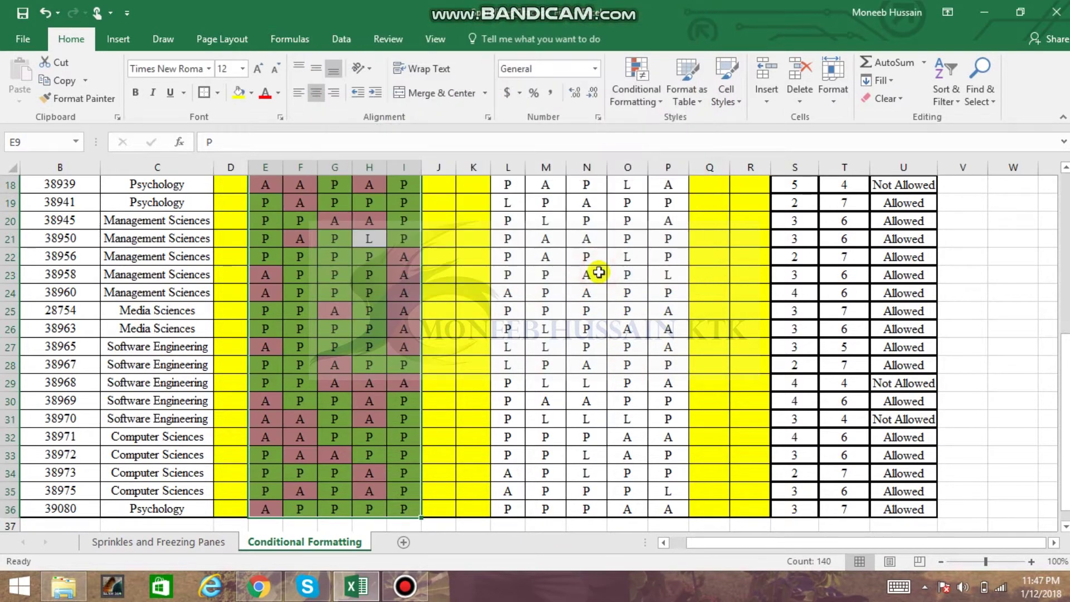
Step: Start a third rule on E9:I36 that formats only cells with specific text containing L
click(655, 107)
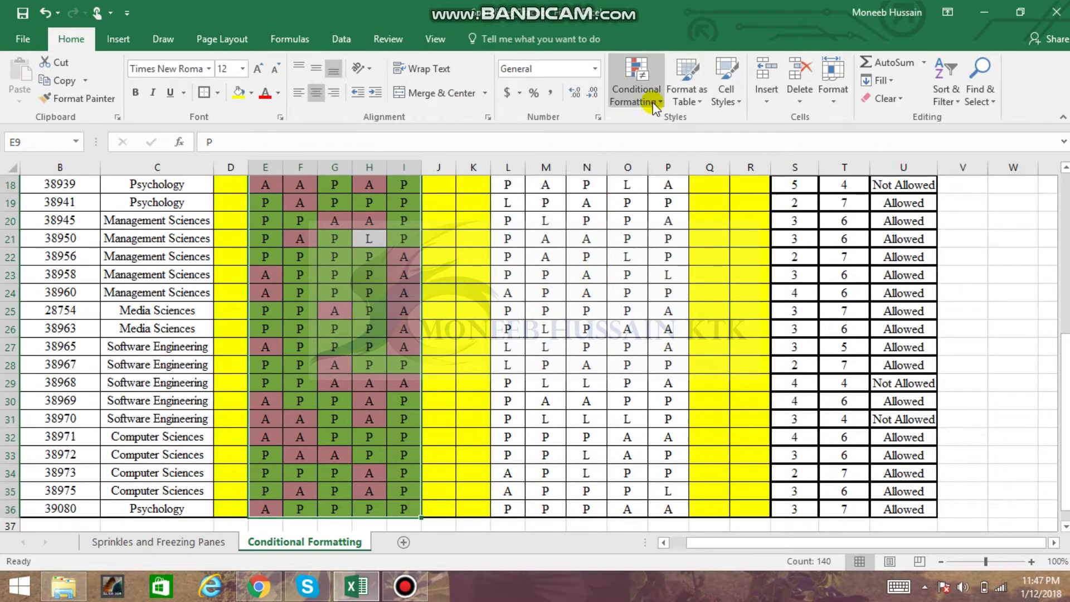
click(677, 283)
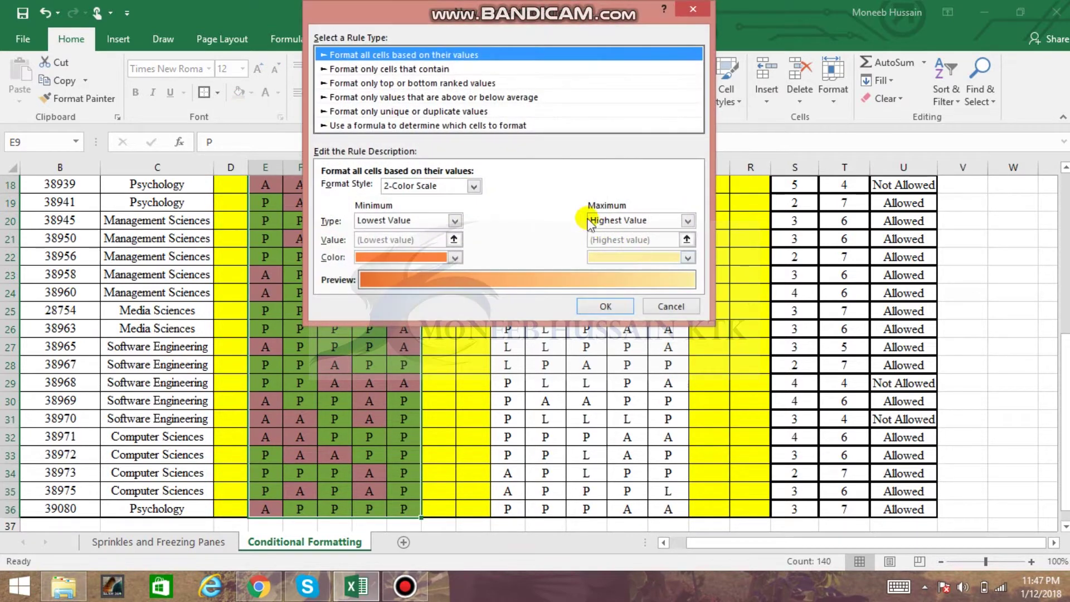
click(446, 70)
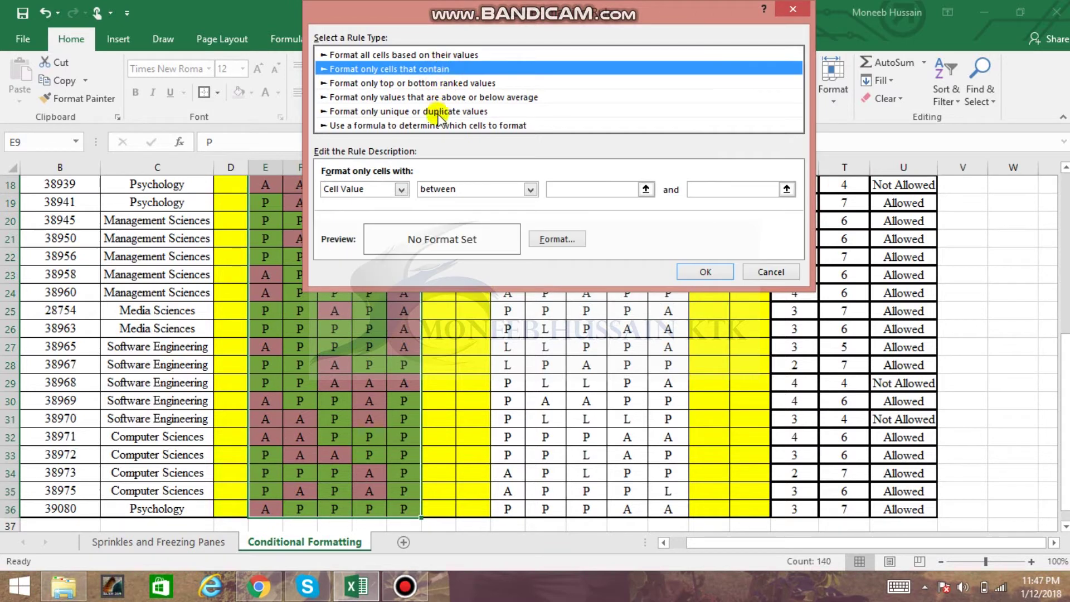
click(401, 189)
click(357, 214)
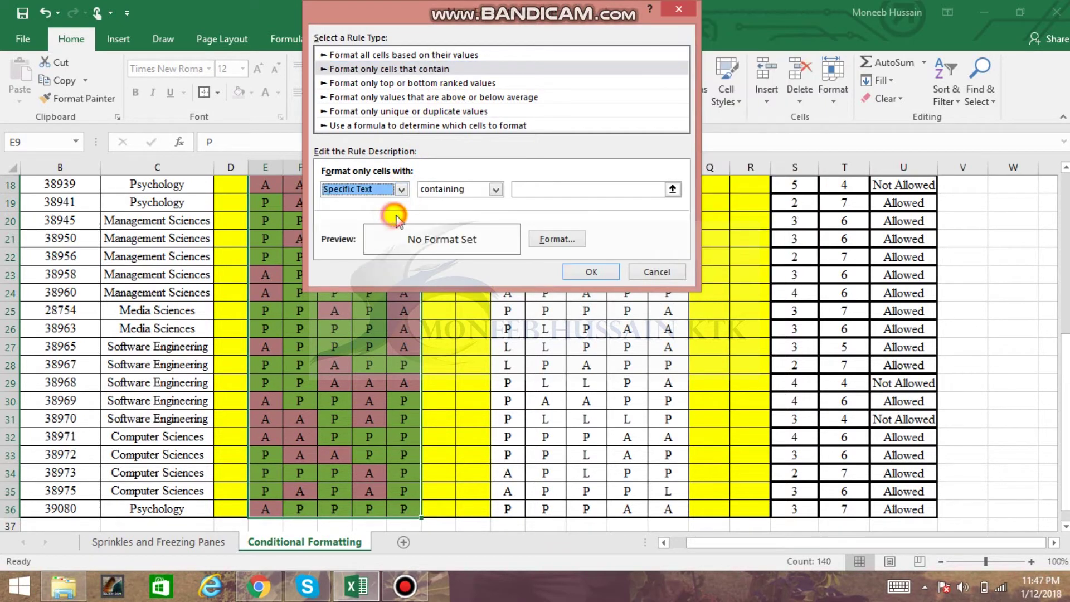
click(541, 190)
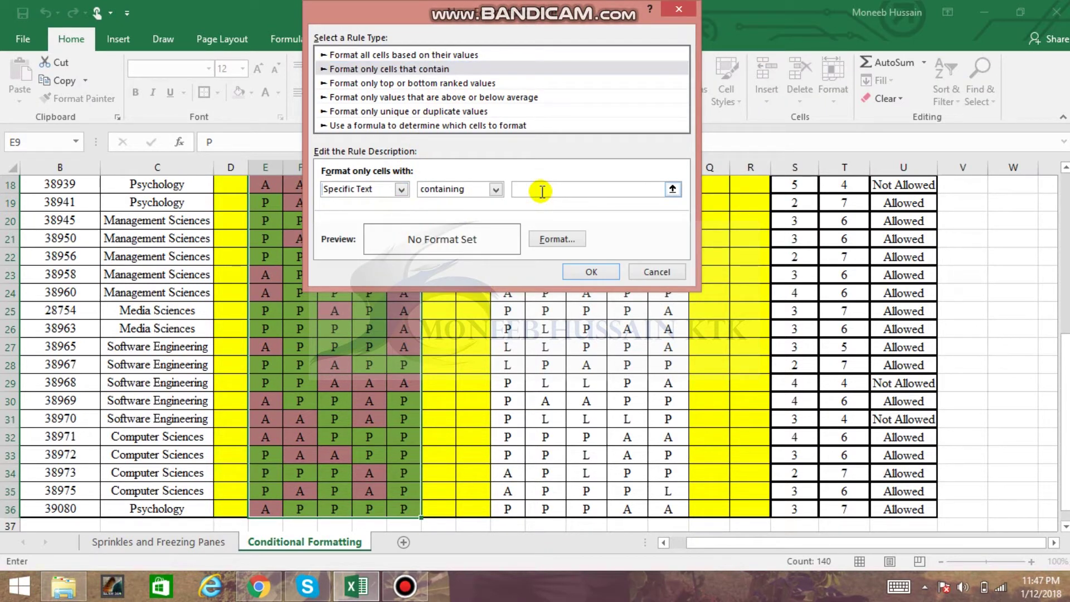
Step: Give the L rule a light blue fill, apply it, and review the colored marks in the first week
click(540, 240)
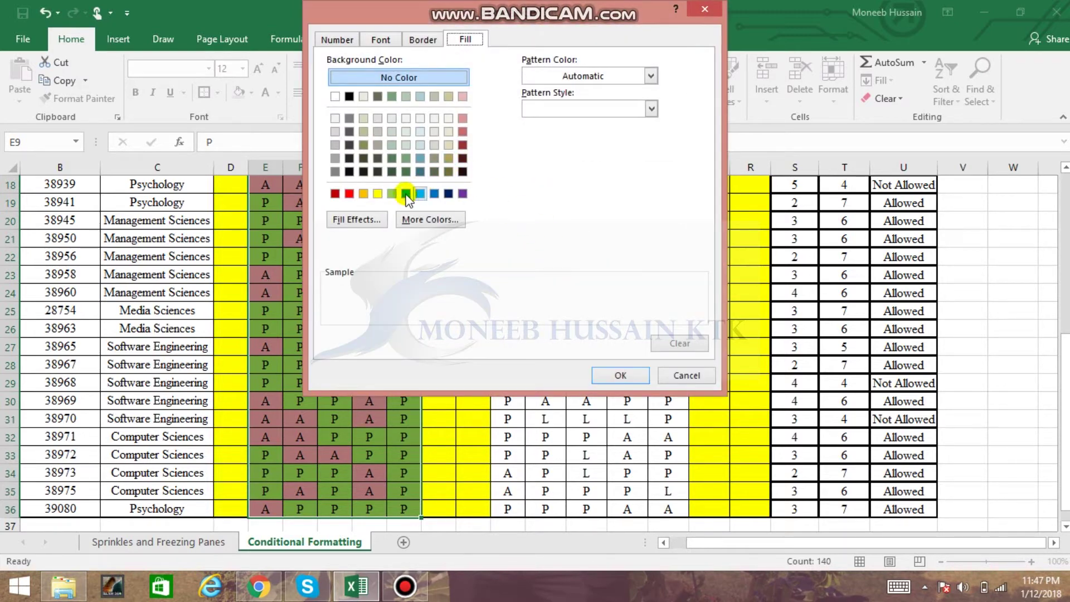
click(420, 138)
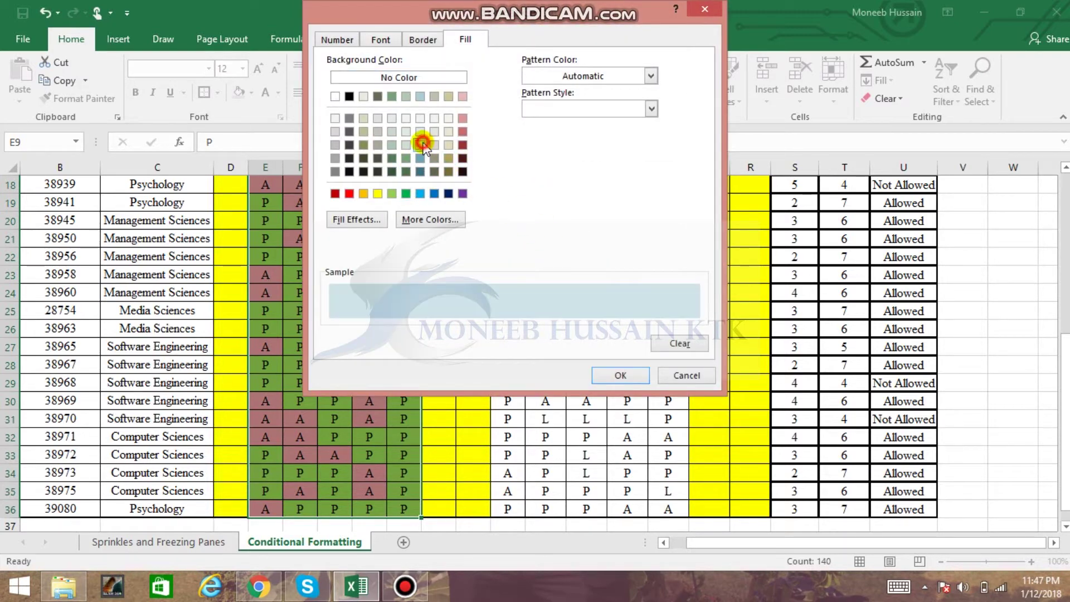
click(618, 375)
click(598, 271)
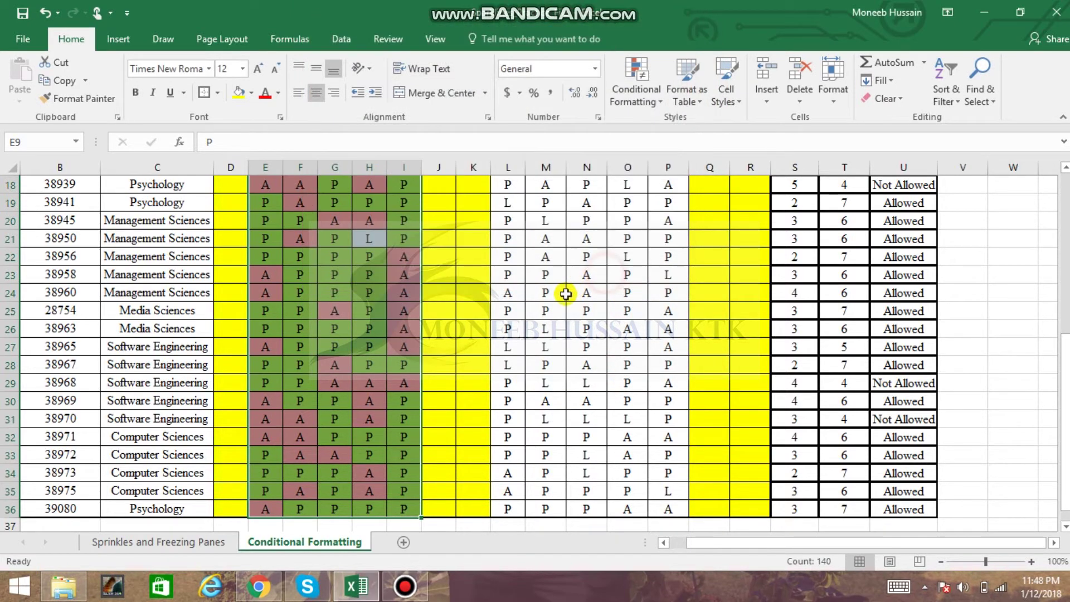
scroll(565, 293, up, 2)
scroll(566, 294, up, 3)
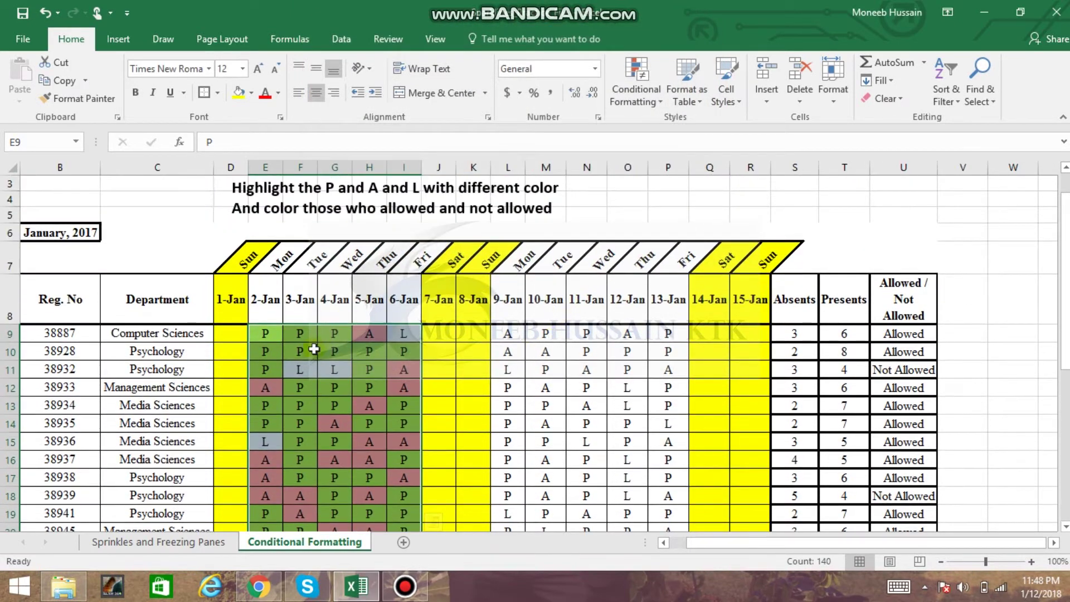
click(508, 369)
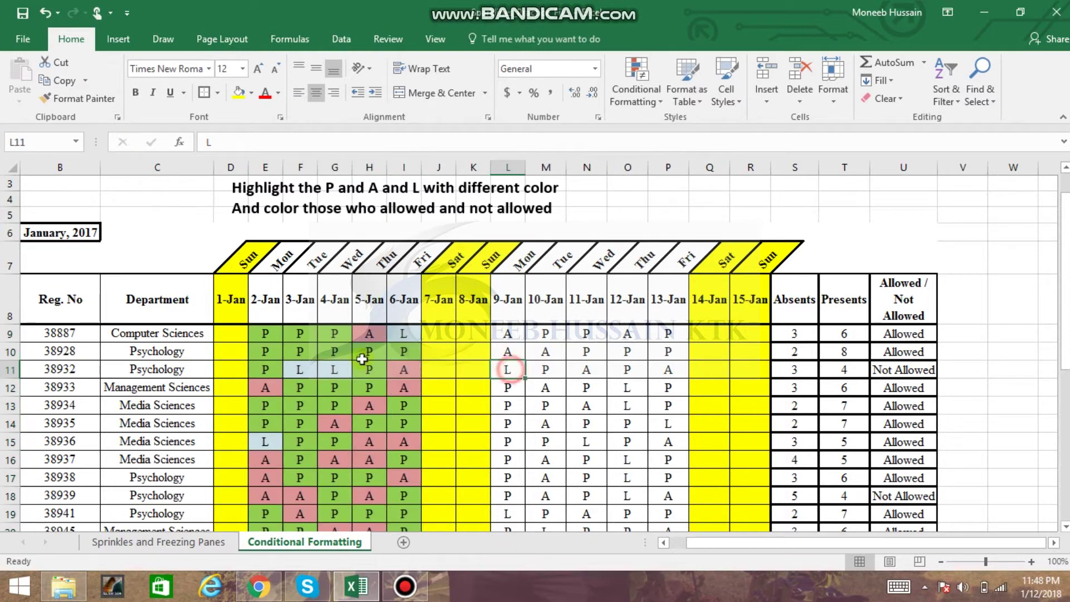
Step: Copy the formatting of E9:I36 onto the second week's marks in L9:P36 with Format Painter and review the rows
drag(271, 336, 410, 491)
click(89, 98)
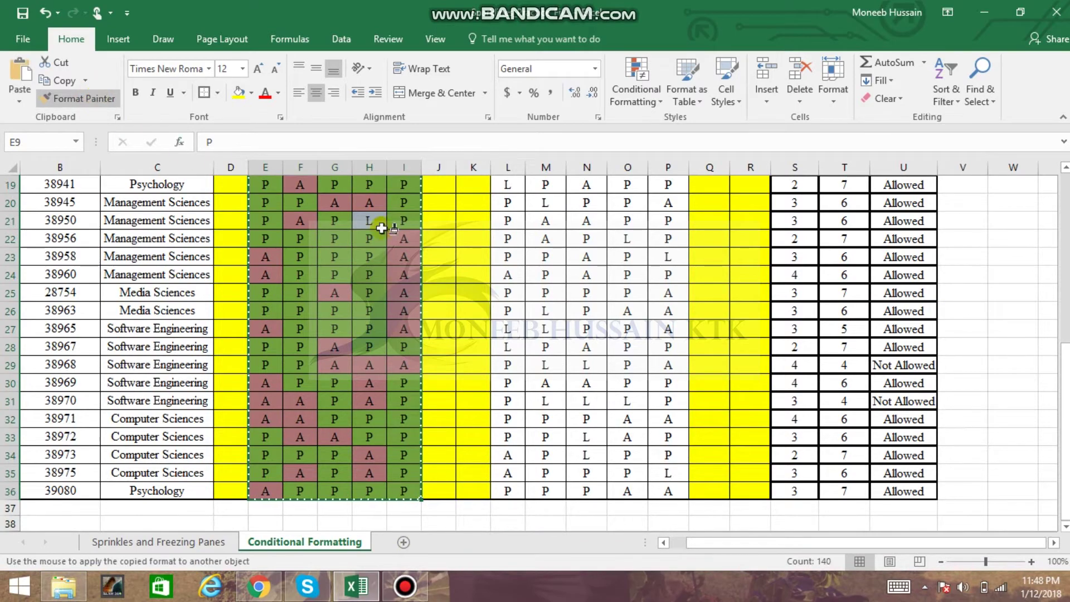
scroll(546, 289, up, 3)
scroll(545, 289, up, 3)
mouse_move(522, 317)
mouse_down()
mouse_move(618, 327)
mouse_move(654, 509)
mouse_move(650, 554)
mouse_move(651, 507)
mouse_up()
scroll(669, 485, up, 6)
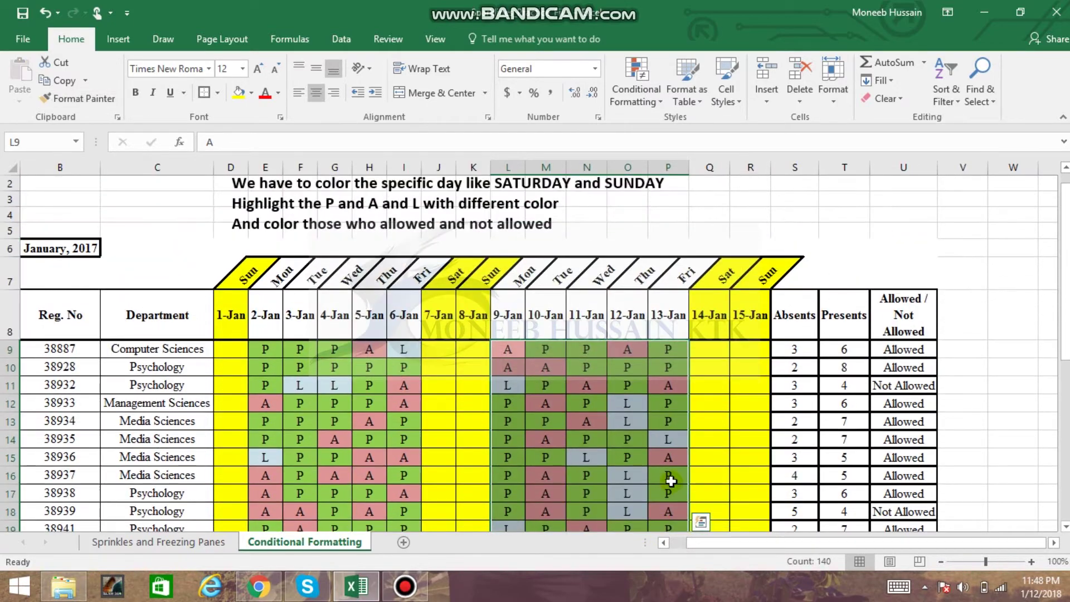
click(620, 411)
scroll(613, 409, down, 5)
scroll(608, 407, down, 1)
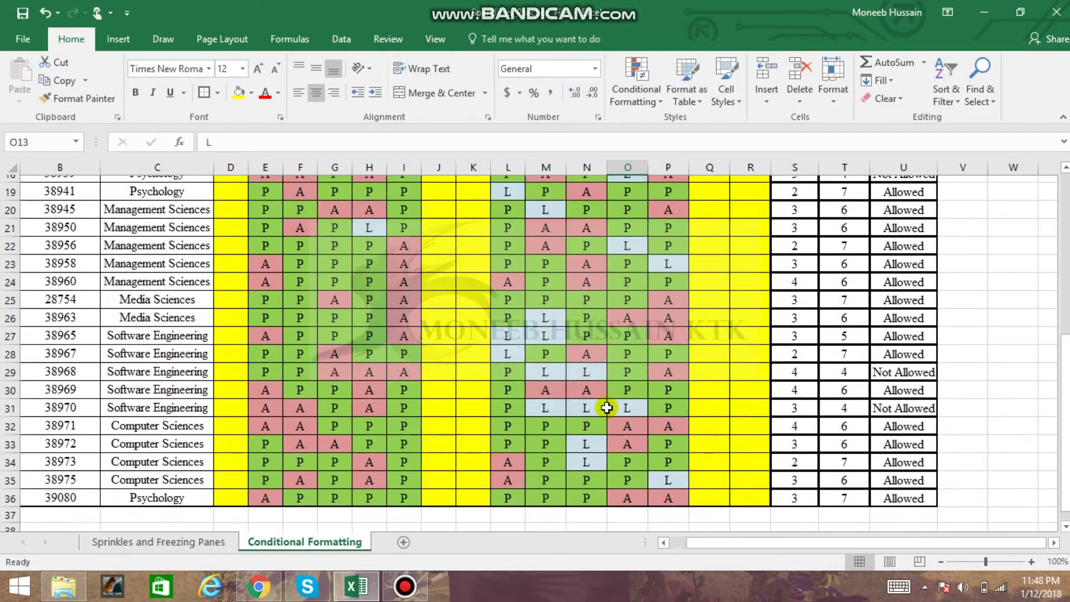
Step: Start a rule on the allowed-status cells U9:U36 that formats only cells with specific text containing Not
scroll(609, 406, up, 6)
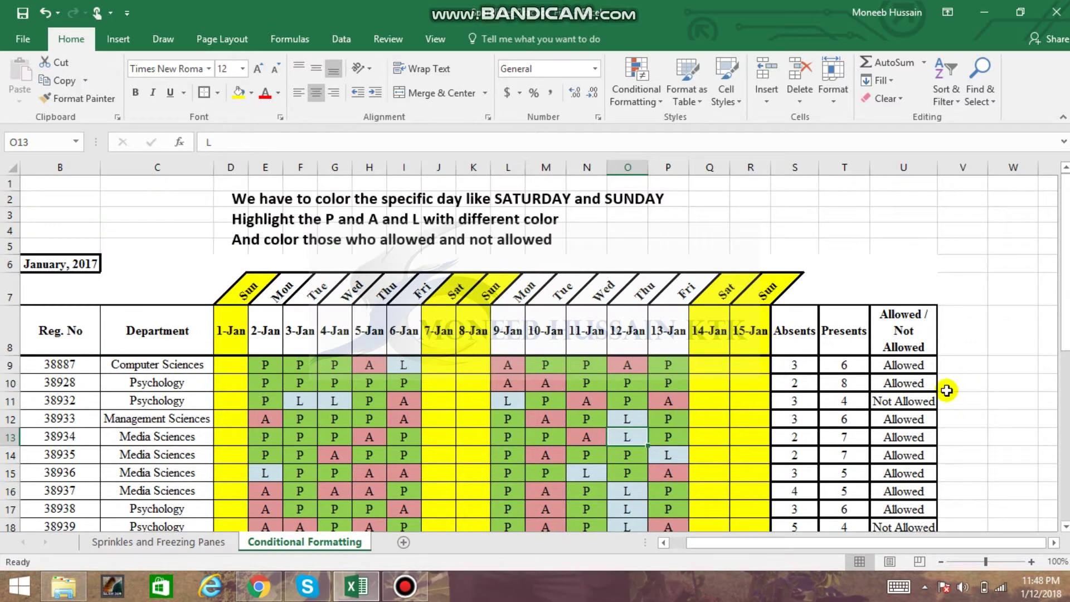
click(1031, 562)
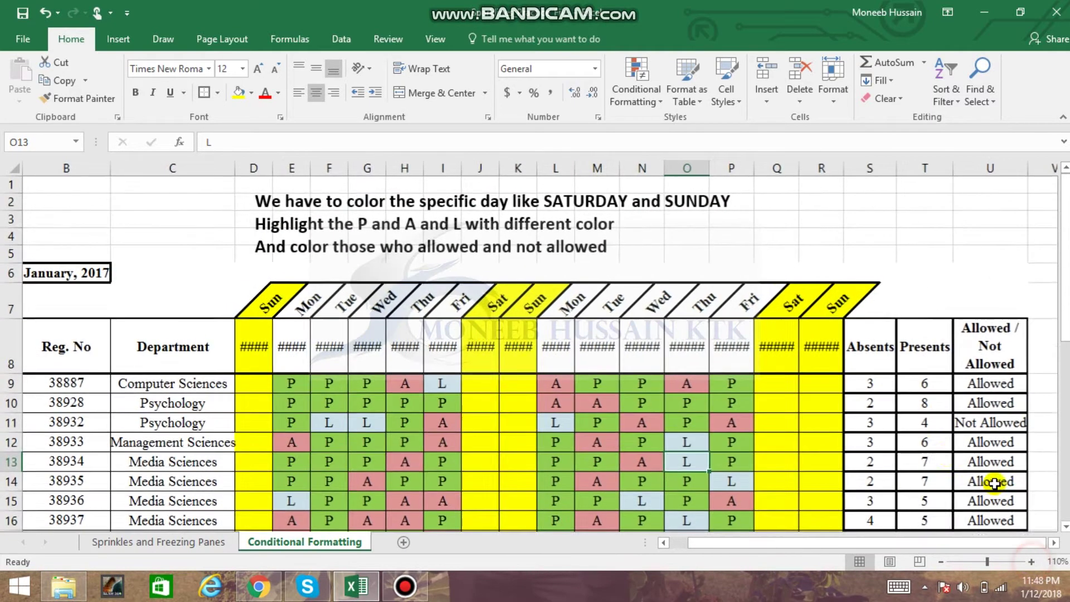
click(1053, 542)
click(1053, 542)
scroll(864, 423, down, 2)
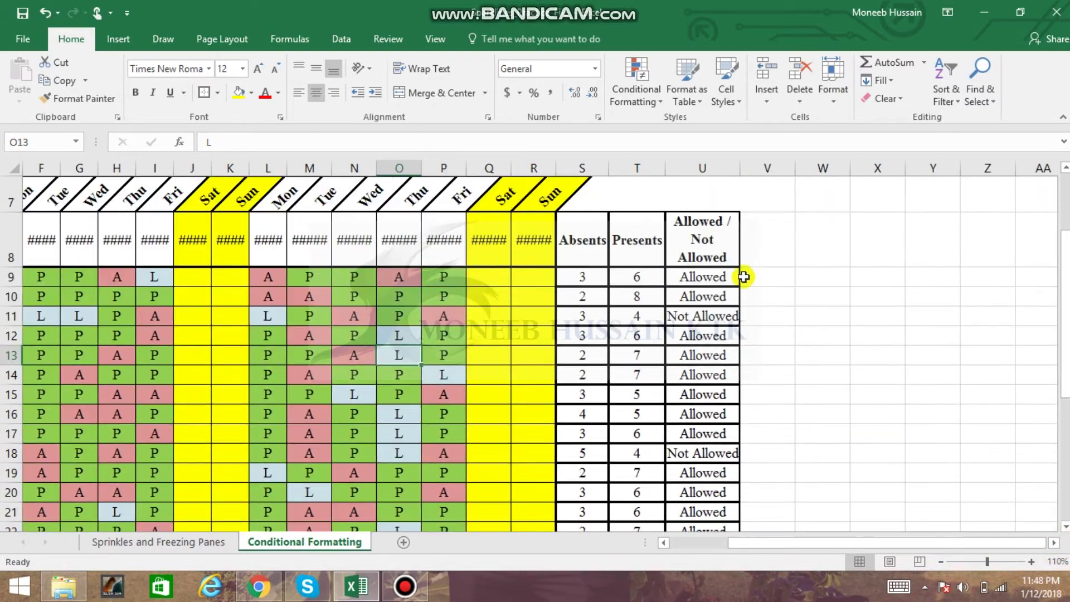
drag(729, 274, 738, 503)
click(641, 96)
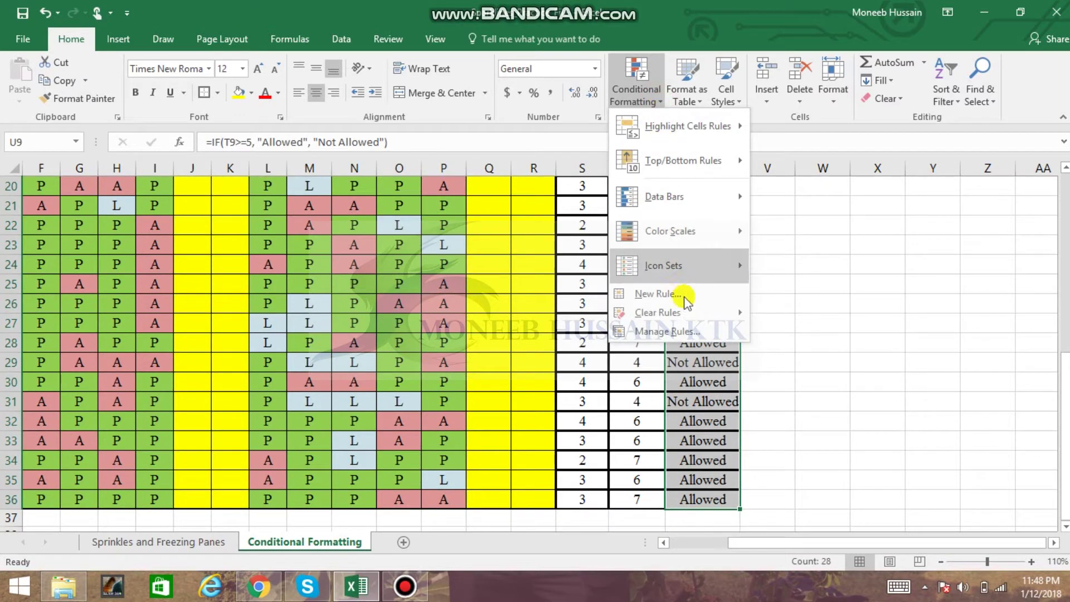
click(658, 294)
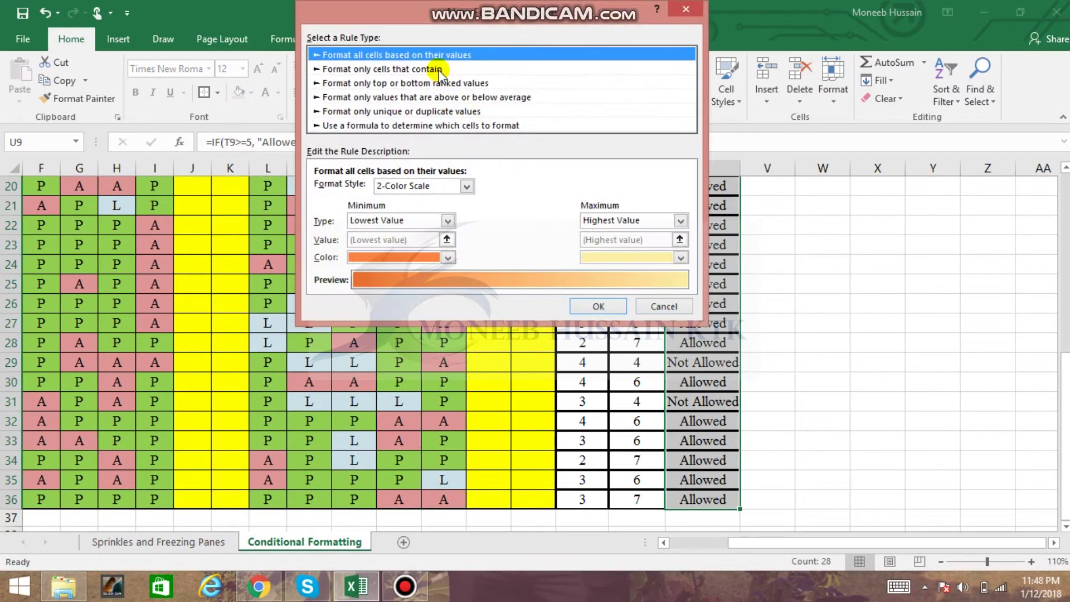
click(439, 70)
click(400, 190)
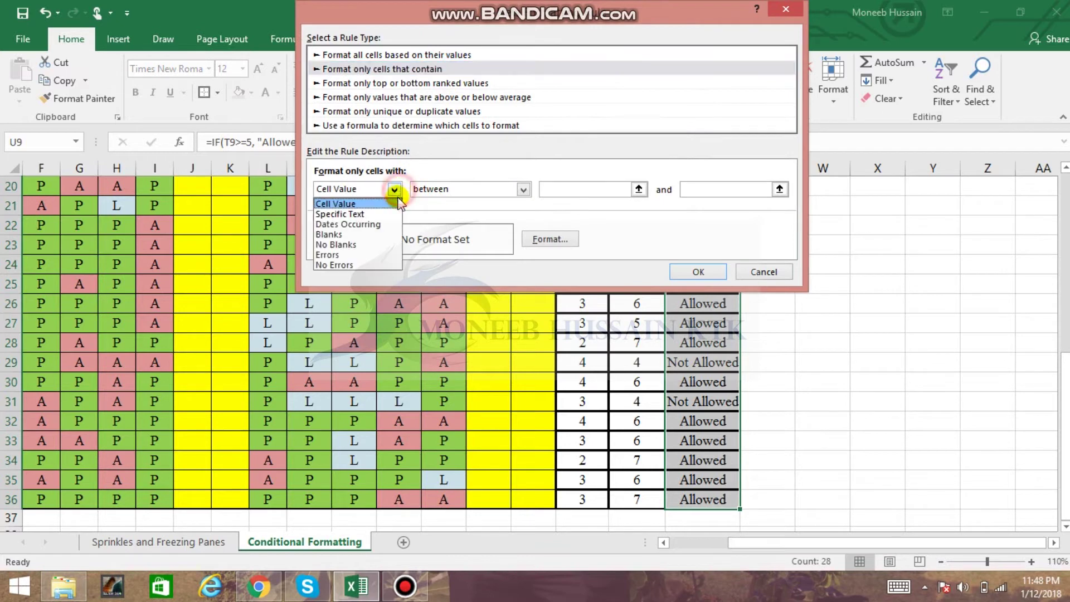
click(389, 211)
click(548, 190)
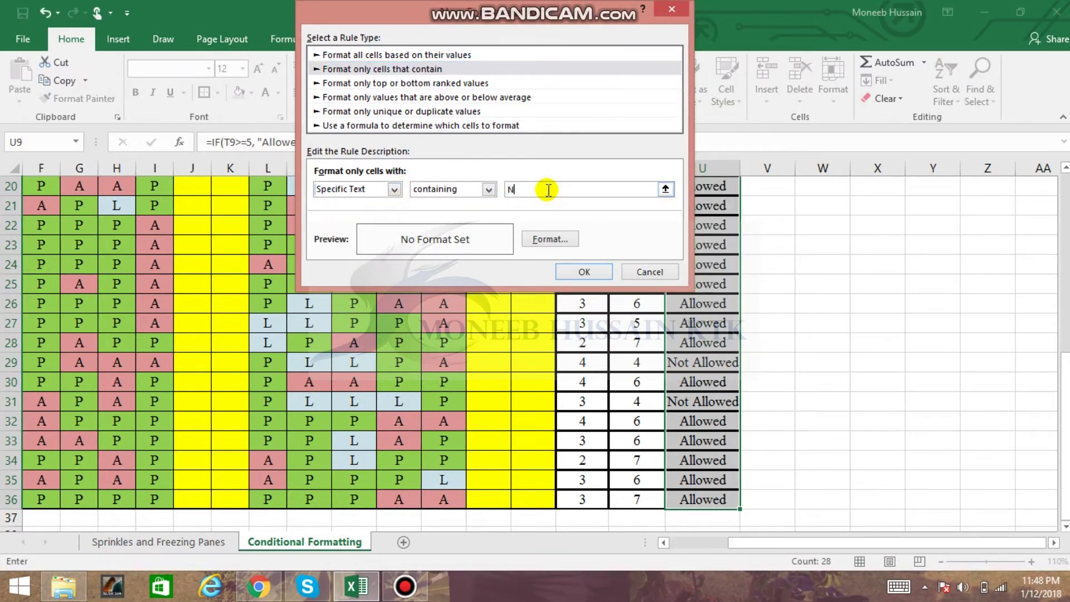
Step: Give the Not rule a red background fill
click(550, 240)
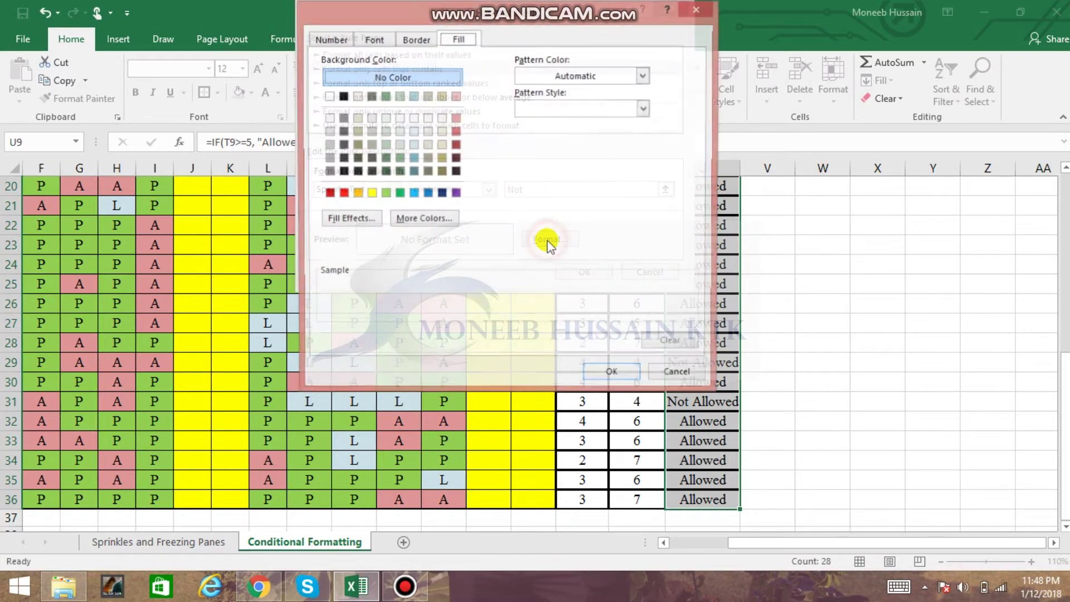
click(342, 194)
click(419, 219)
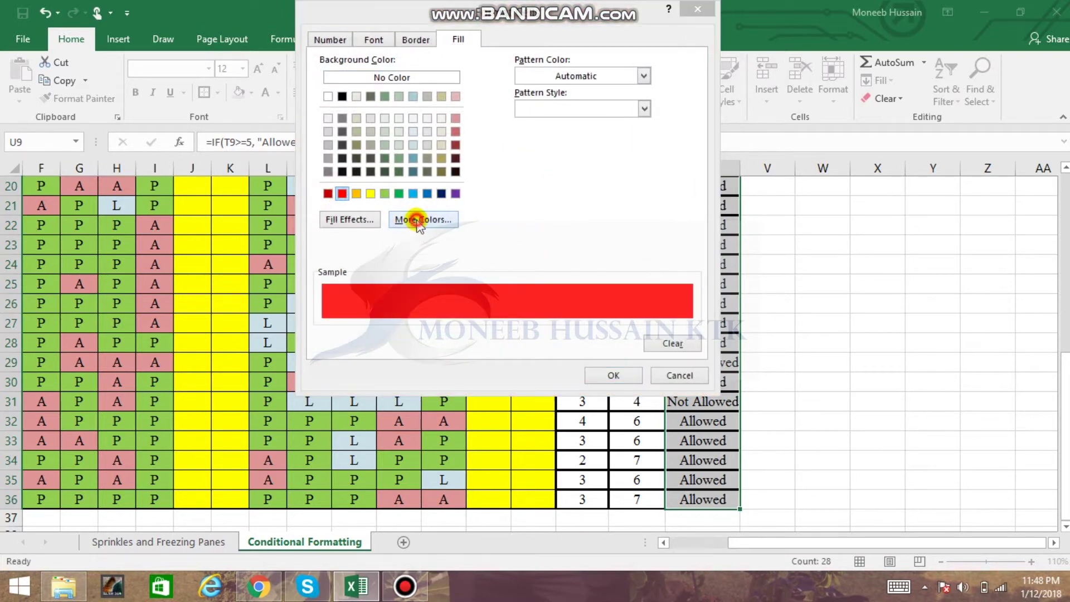
click(600, 63)
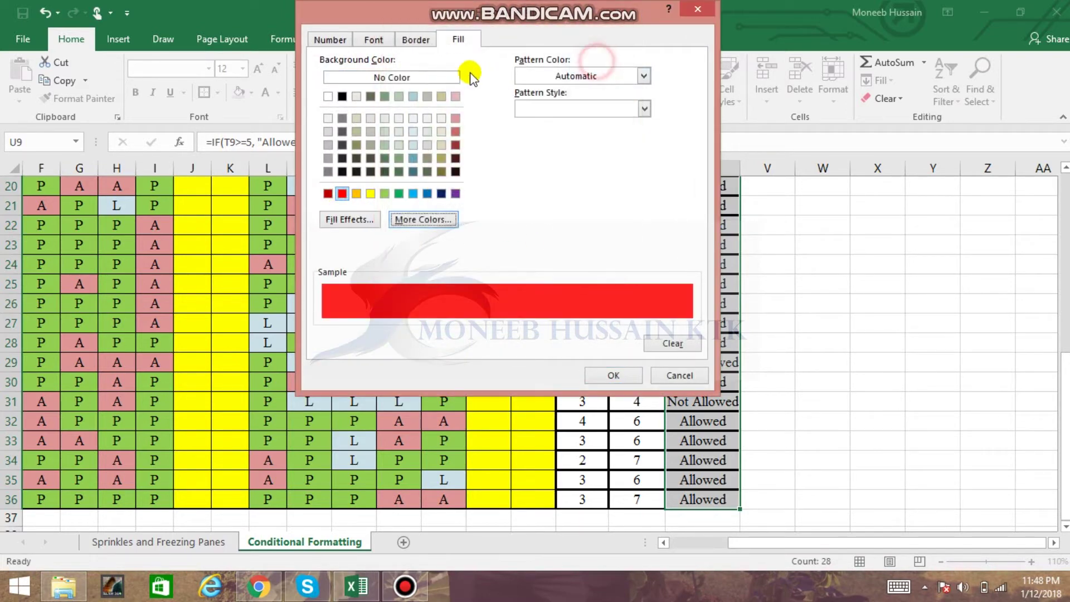
Step: Set the Not rule's text to bold white and apply the rule to the allowed-status cells
click(383, 37)
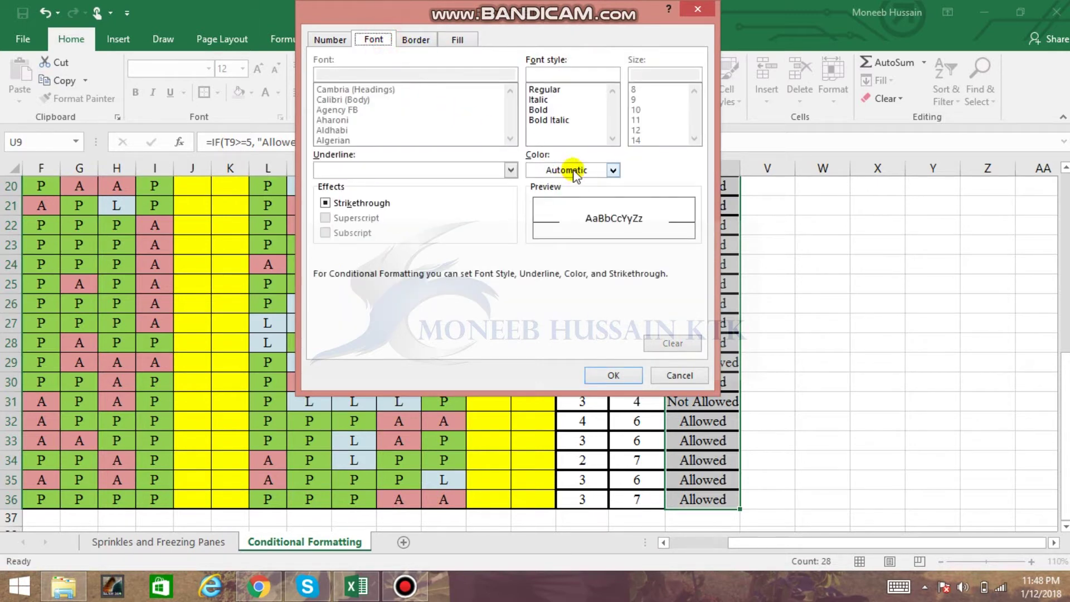
click(613, 170)
click(532, 225)
click(539, 109)
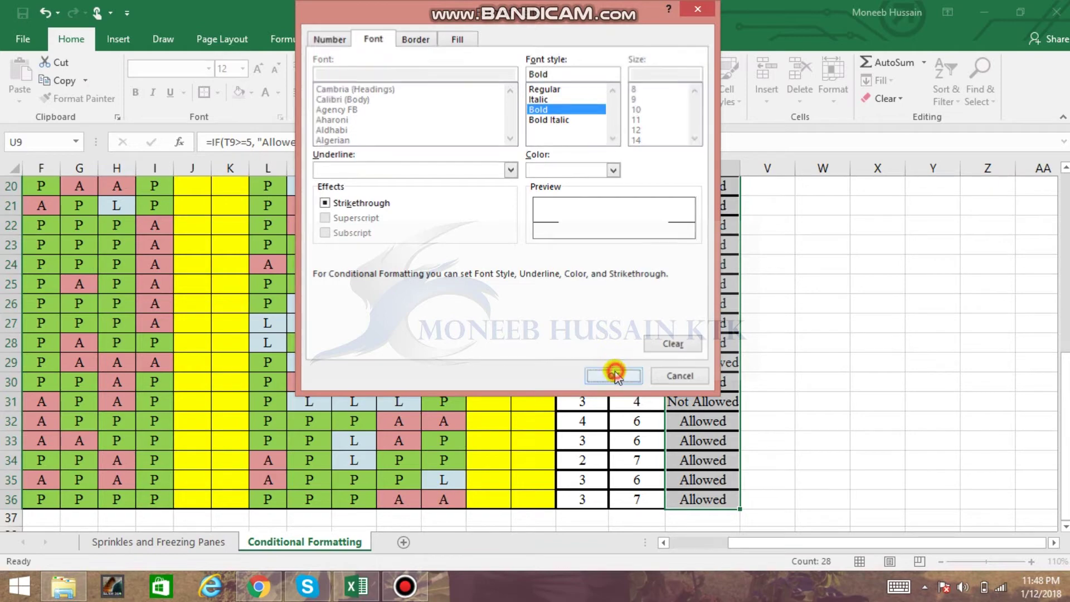
click(614, 372)
click(592, 268)
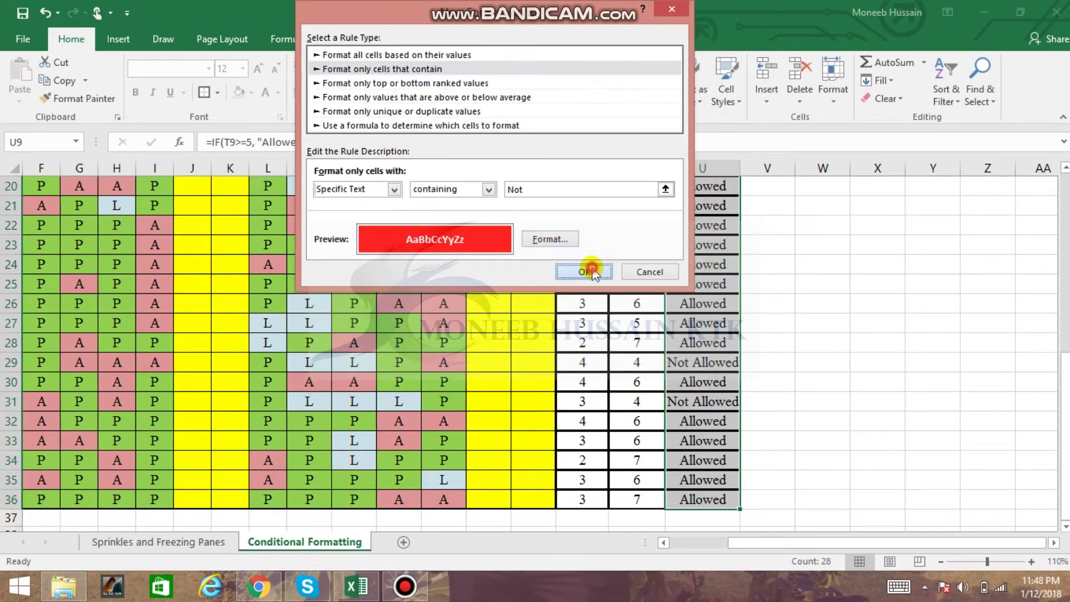
click(786, 374)
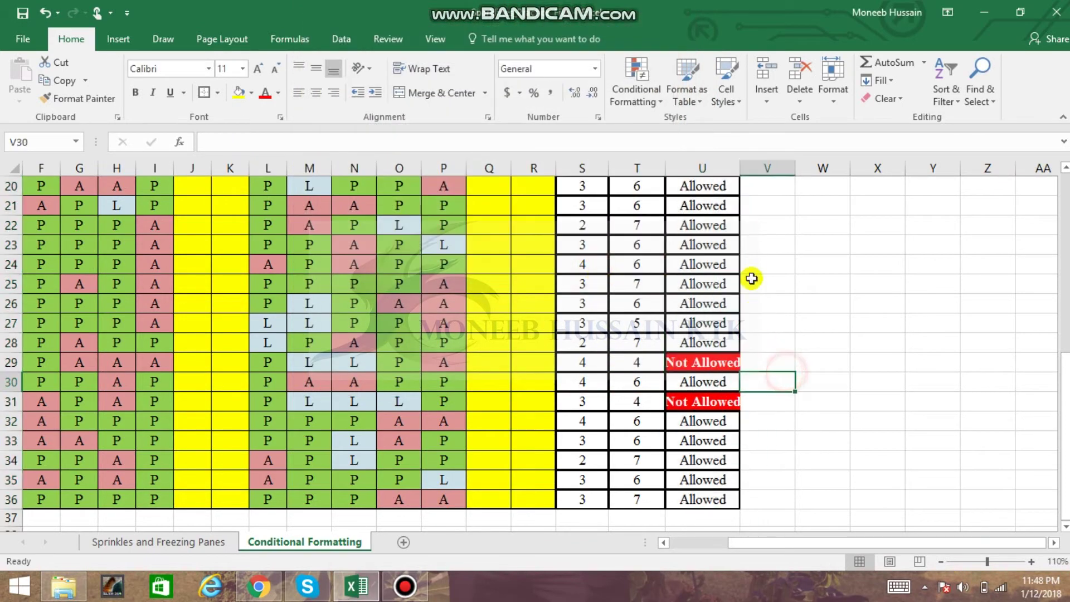
Step: Auto-fit the width of column U to its contents and review the status cells
double_click(740, 166)
click(802, 299)
scroll(733, 404, up, 6)
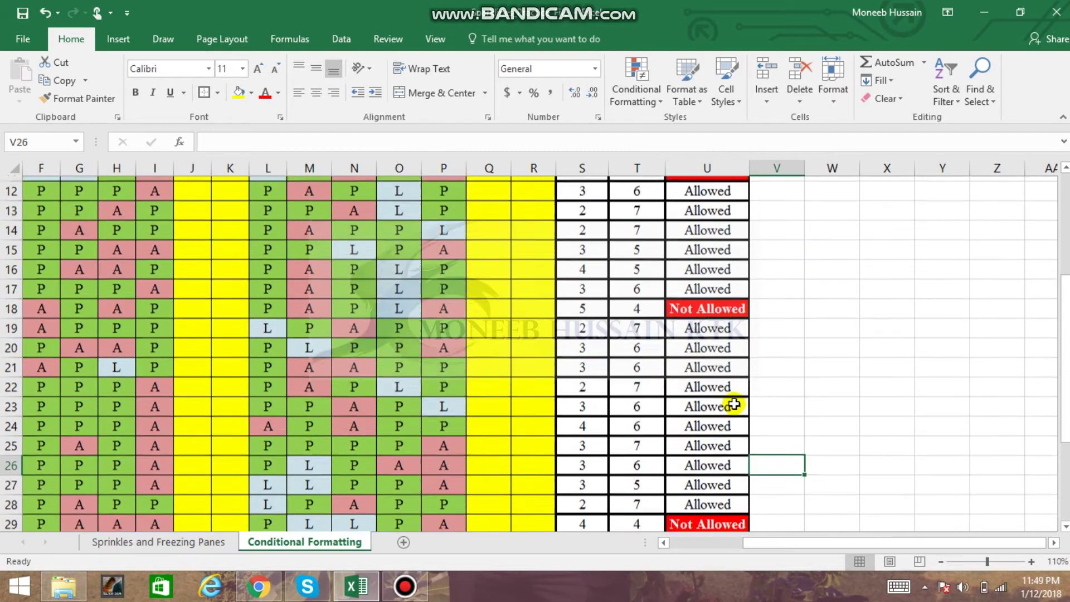
Step: Start a second rule on U9:U36 that formats only cells with specific text containing Allowed
drag(729, 364, 725, 268)
drag(724, 318, 723, 295)
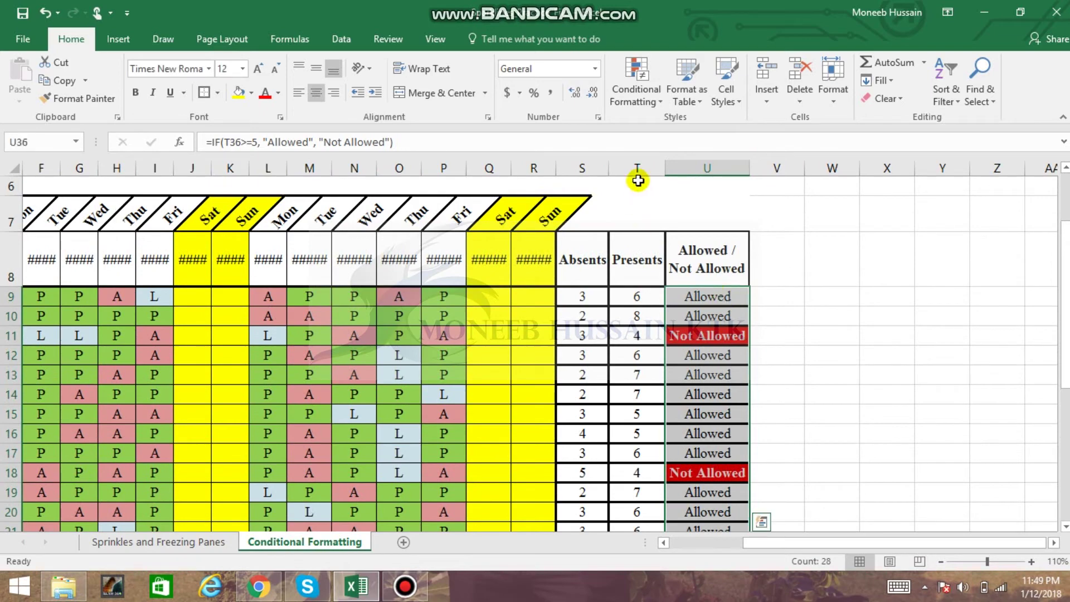
click(661, 110)
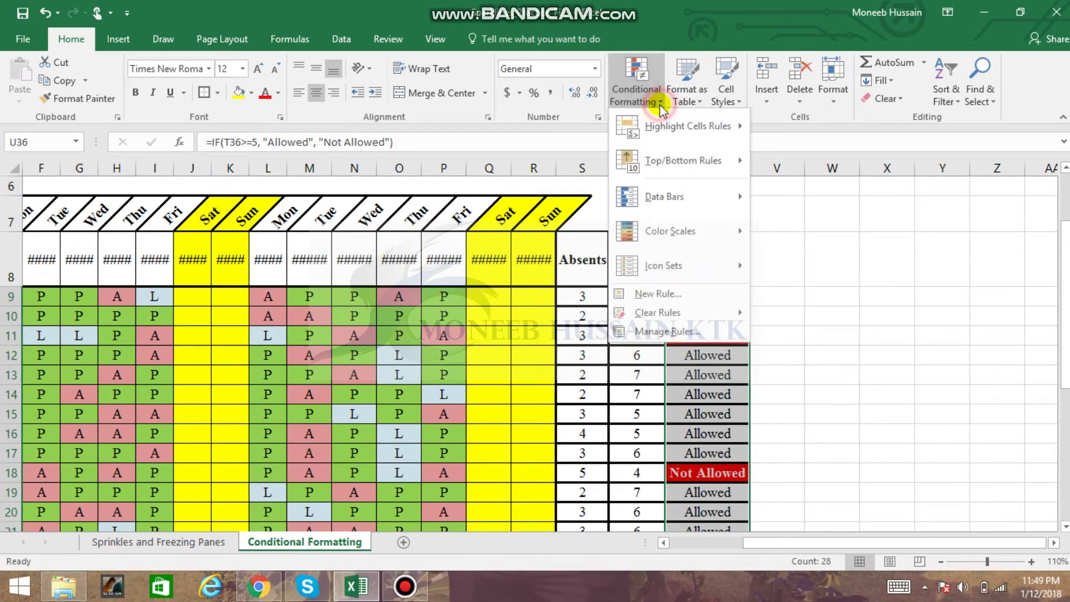
click(653, 289)
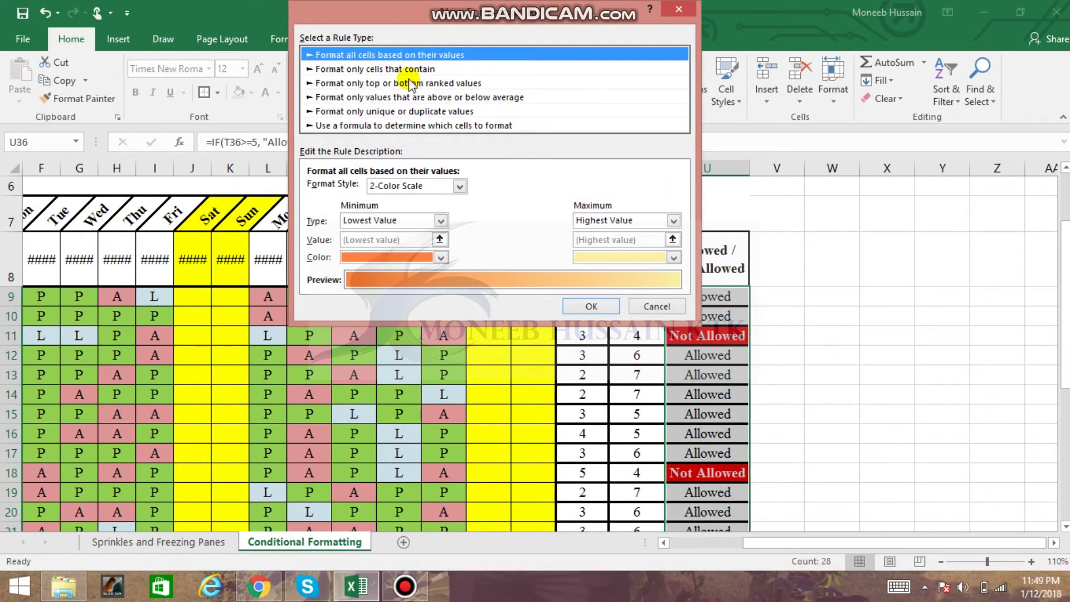
click(410, 69)
click(386, 191)
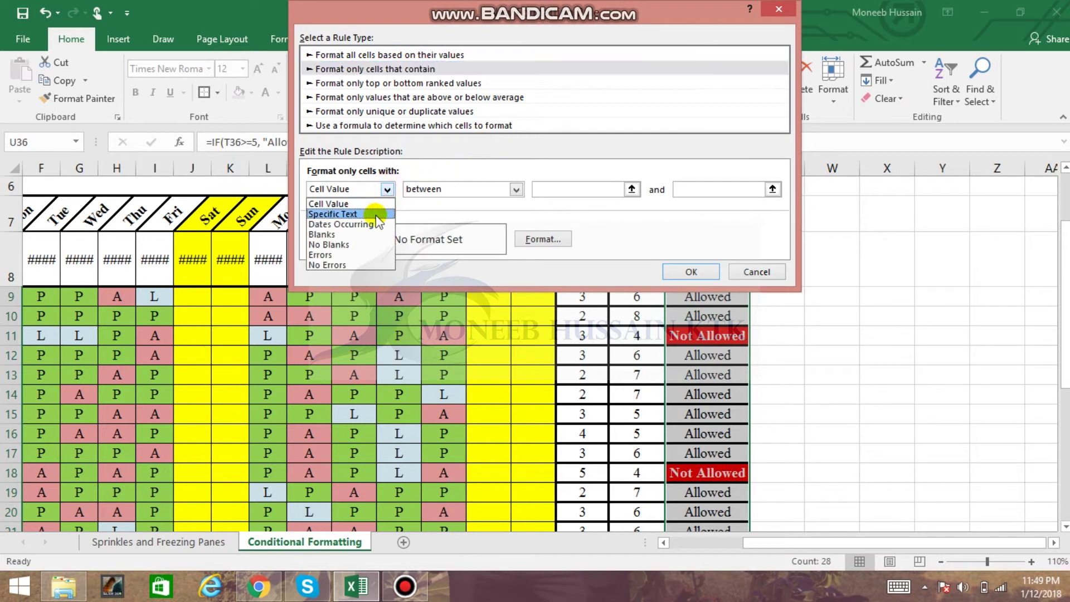
click(375, 215)
click(585, 189)
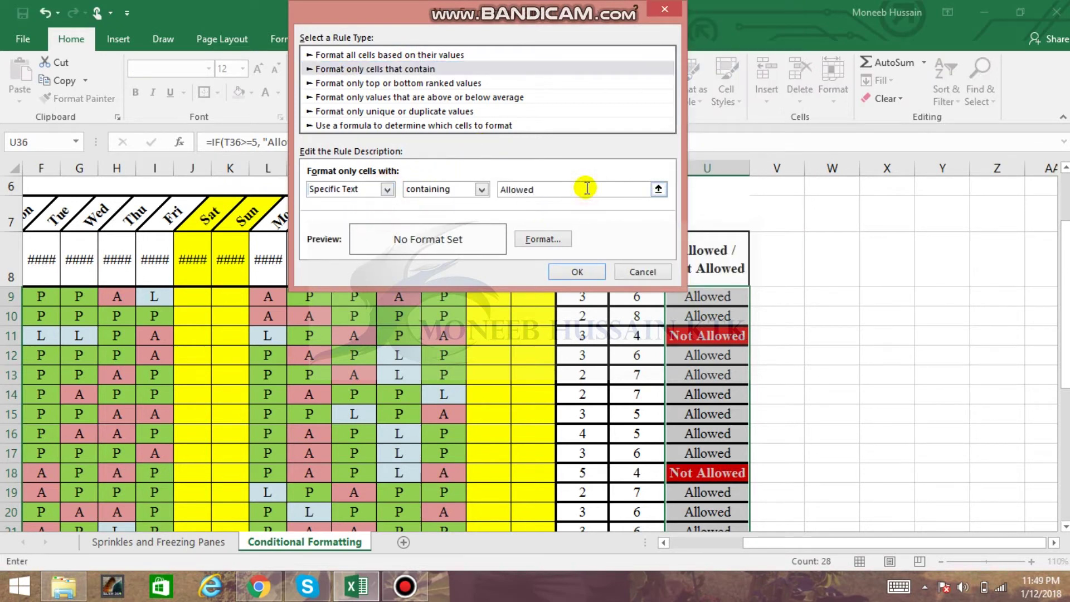
Step: Give the Allowed rule a green background fill
click(532, 248)
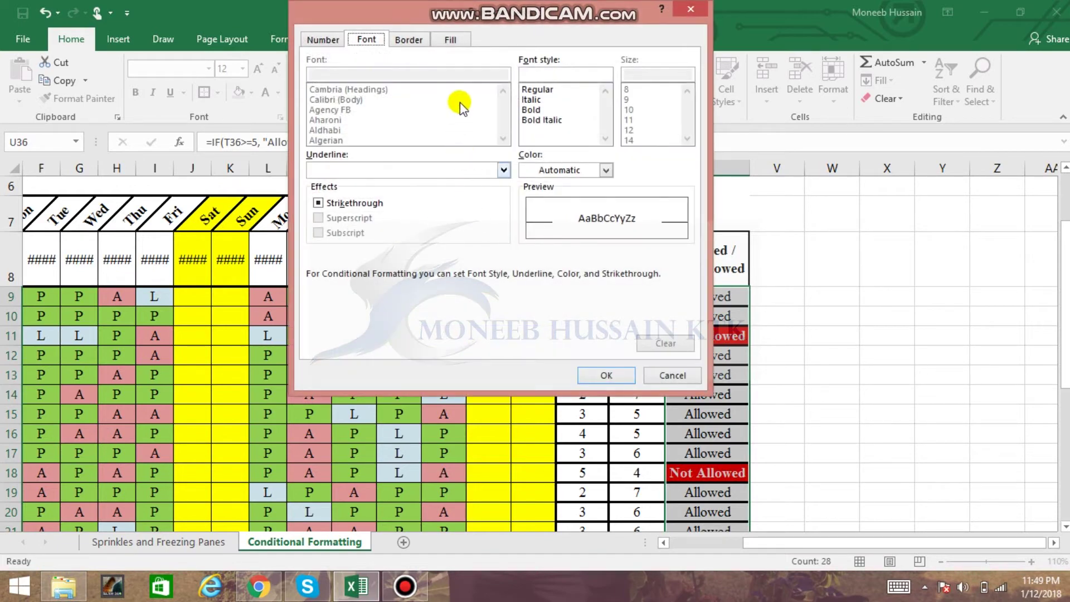
click(449, 39)
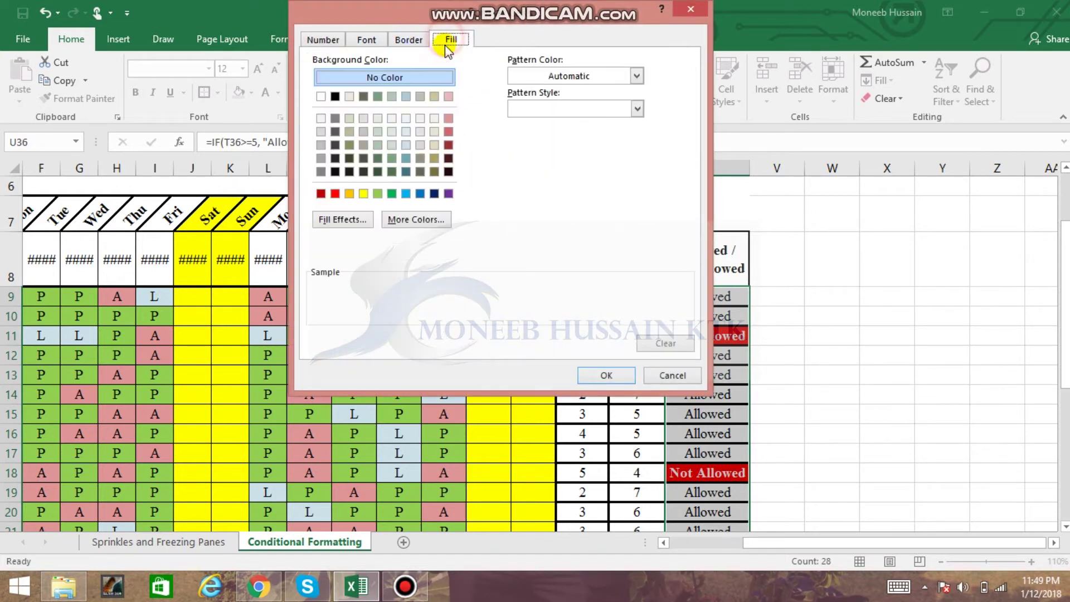
click(391, 194)
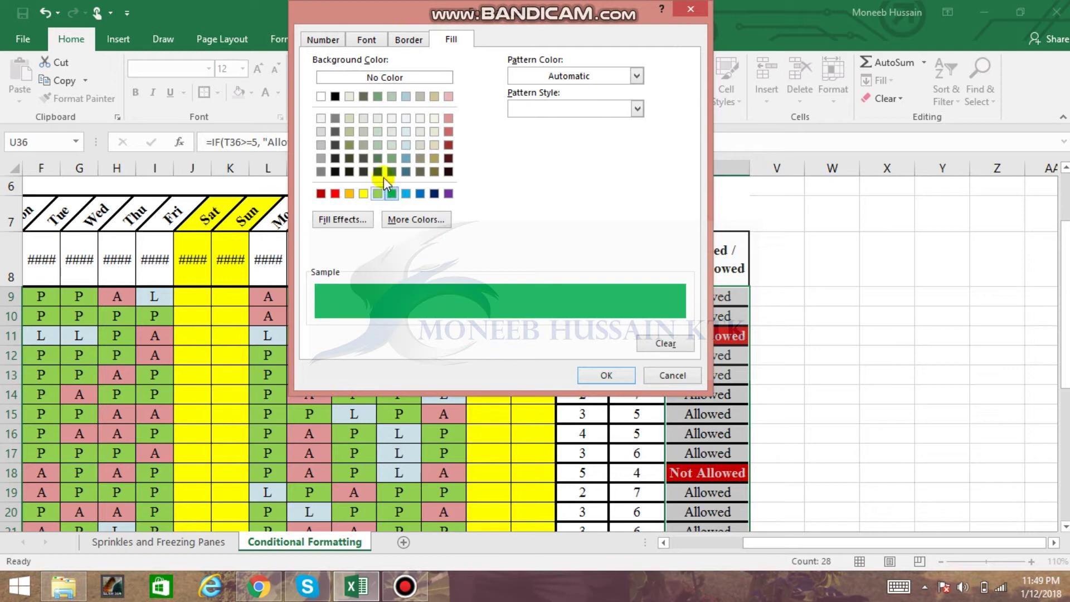
Step: Set the Allowed rule's text to bold with the Automatic color and apply the rule to the status cells
click(368, 38)
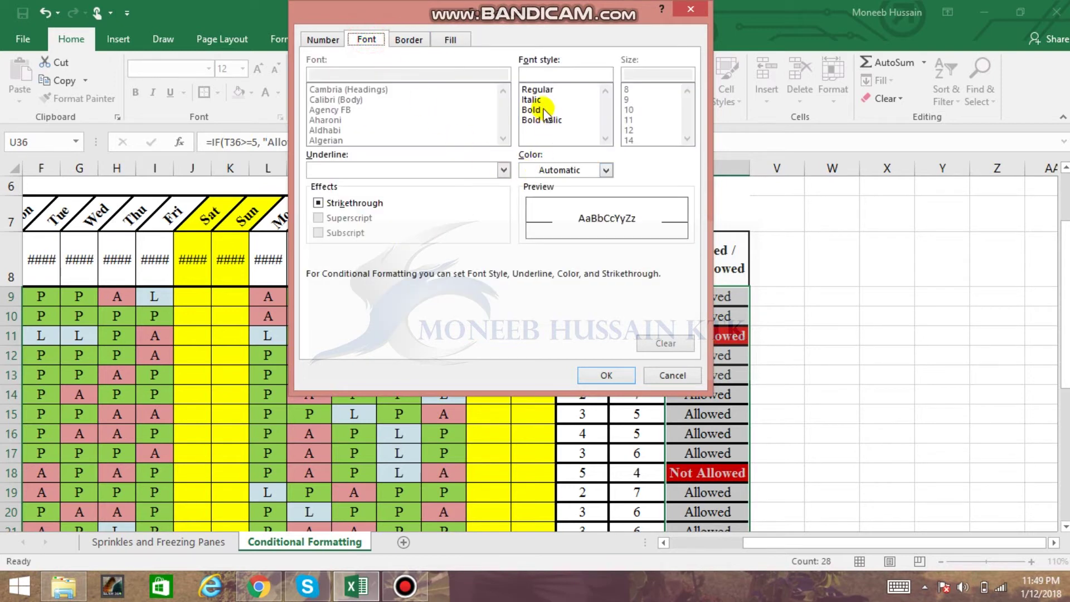
click(531, 109)
click(605, 170)
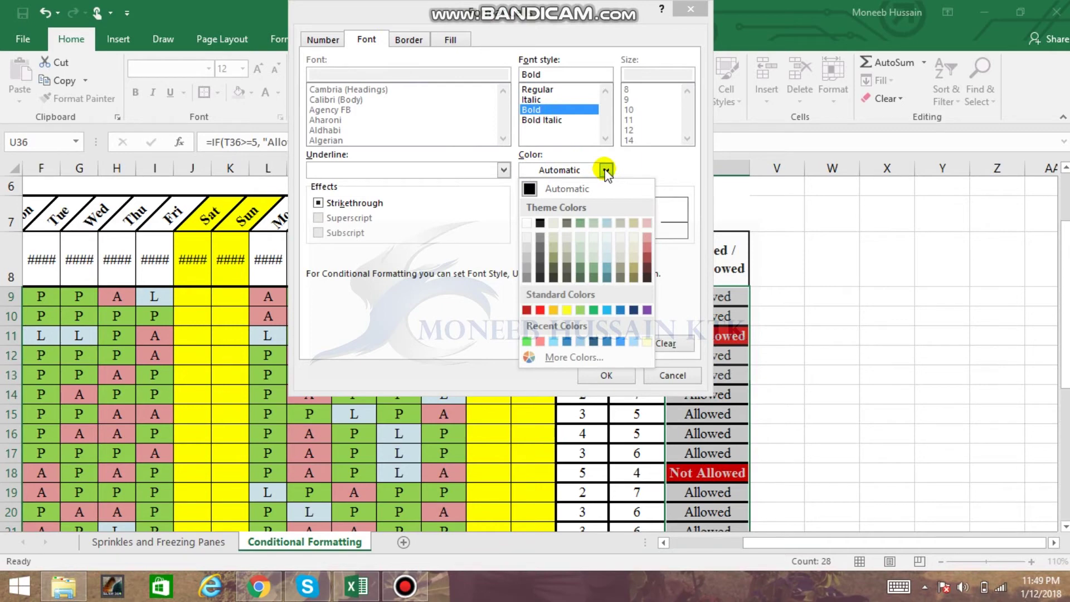
click(532, 190)
click(608, 374)
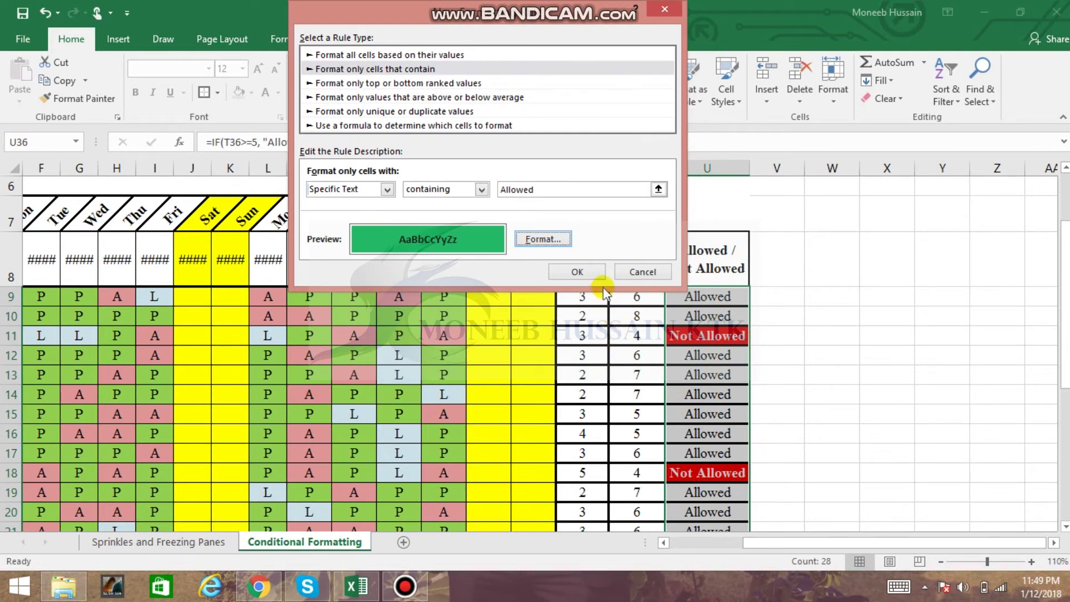
click(577, 272)
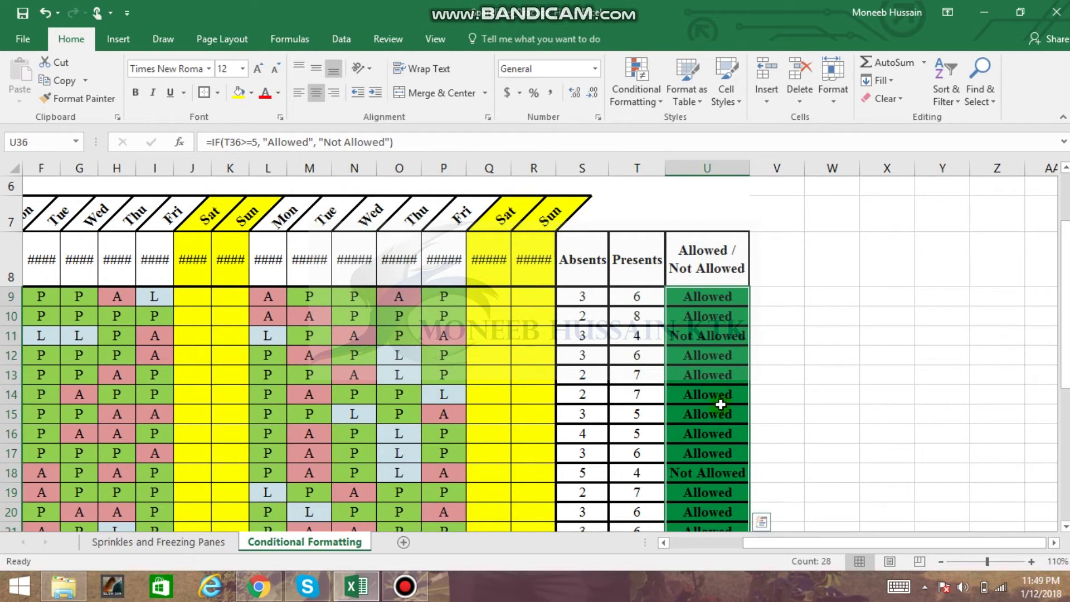
Step: Start another specific-text rule on U9:U36 that targets the Not Allowed entries
click(636, 84)
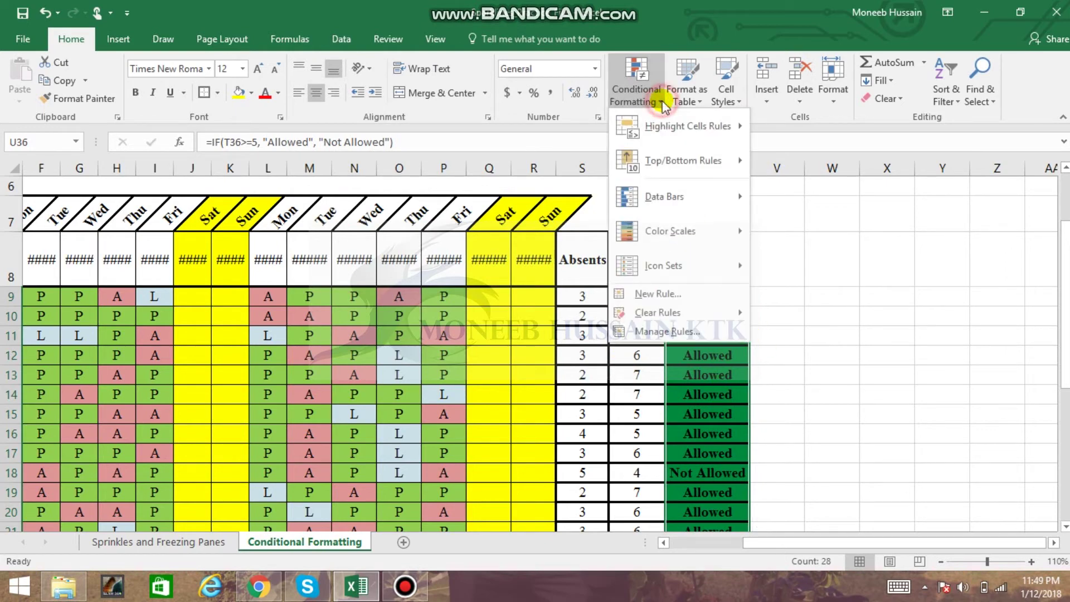
click(678, 298)
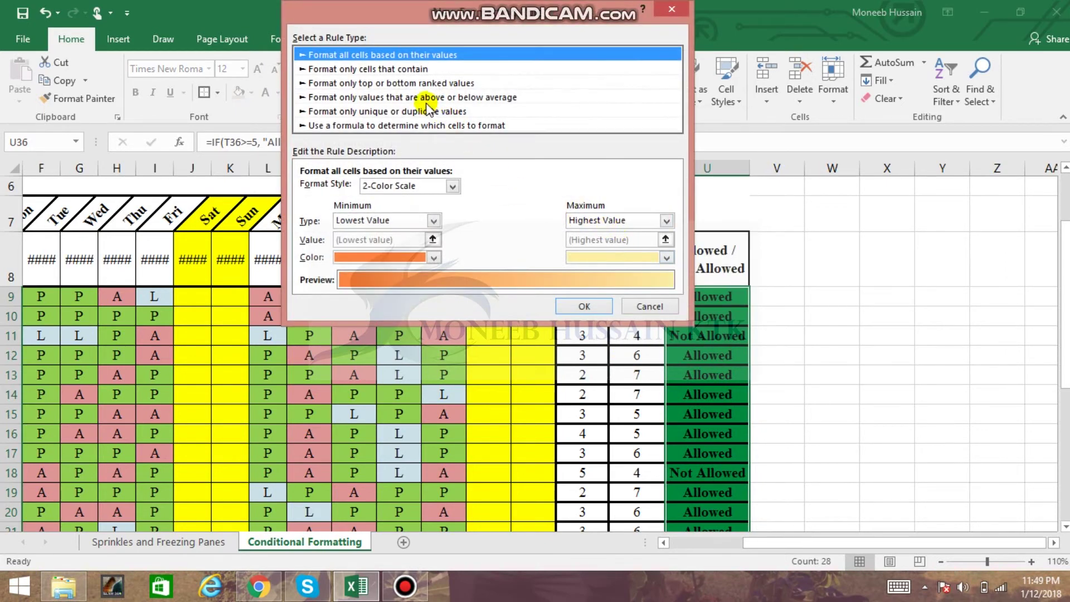
click(389, 70)
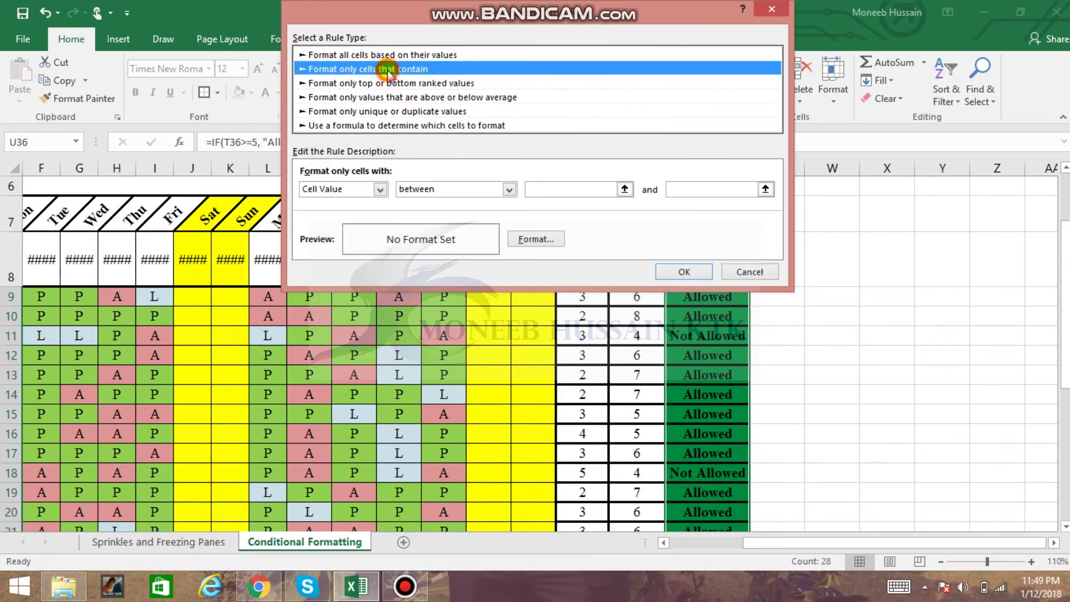
click(381, 190)
click(374, 210)
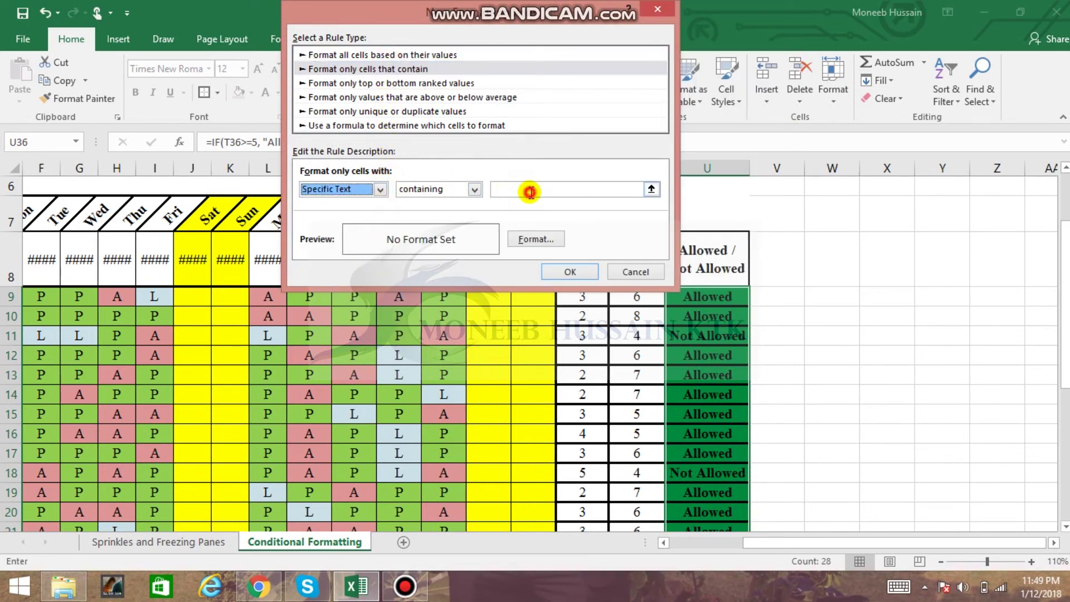
click(529, 192)
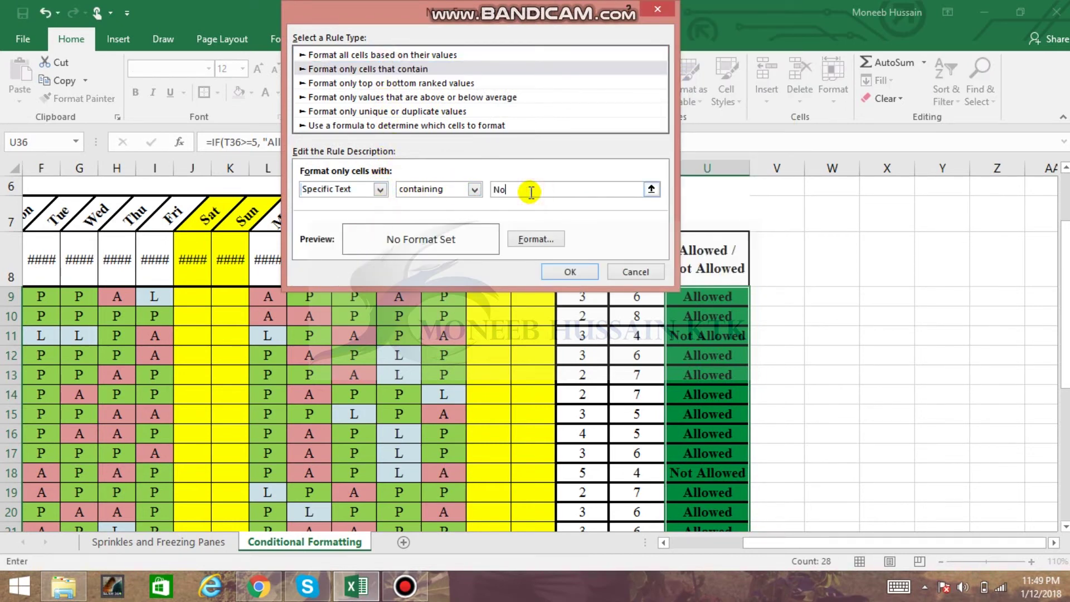
Step: Set the text format of the rule for cells containing Not to bold white
click(507, 241)
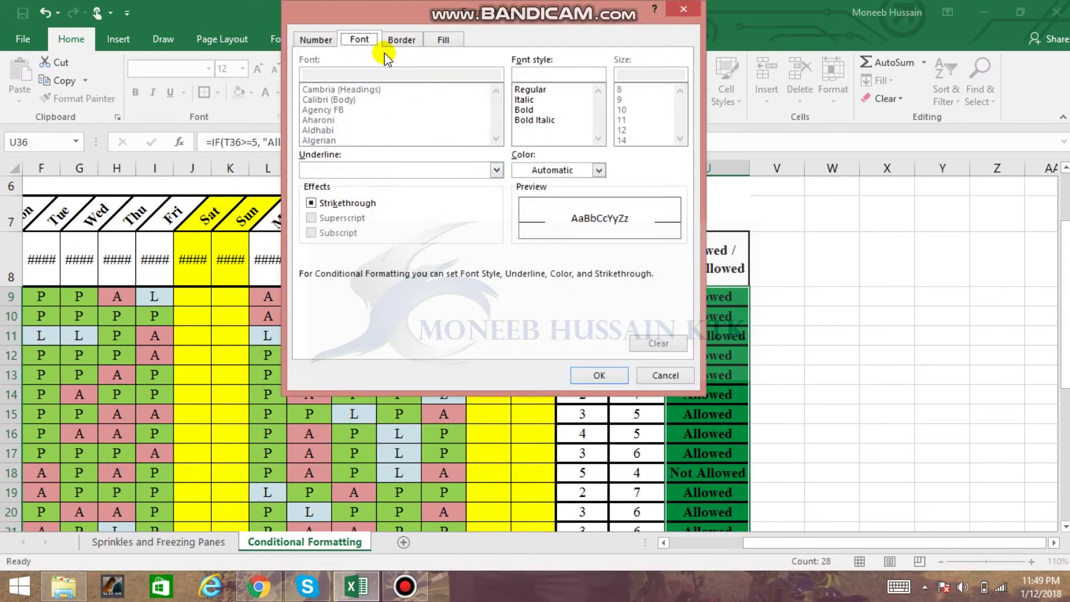
click(582, 172)
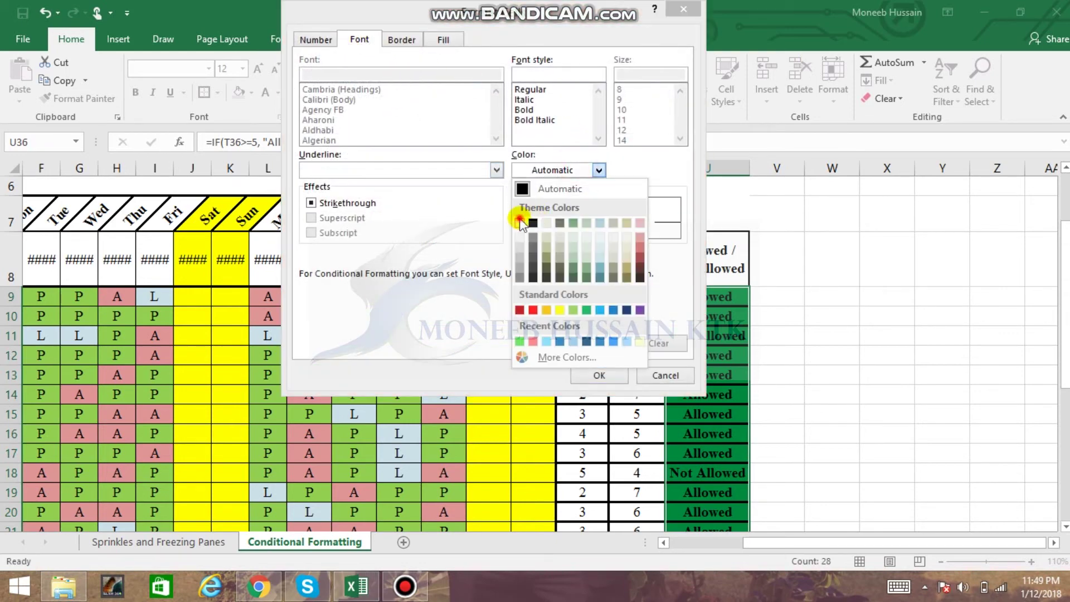
click(523, 214)
click(523, 109)
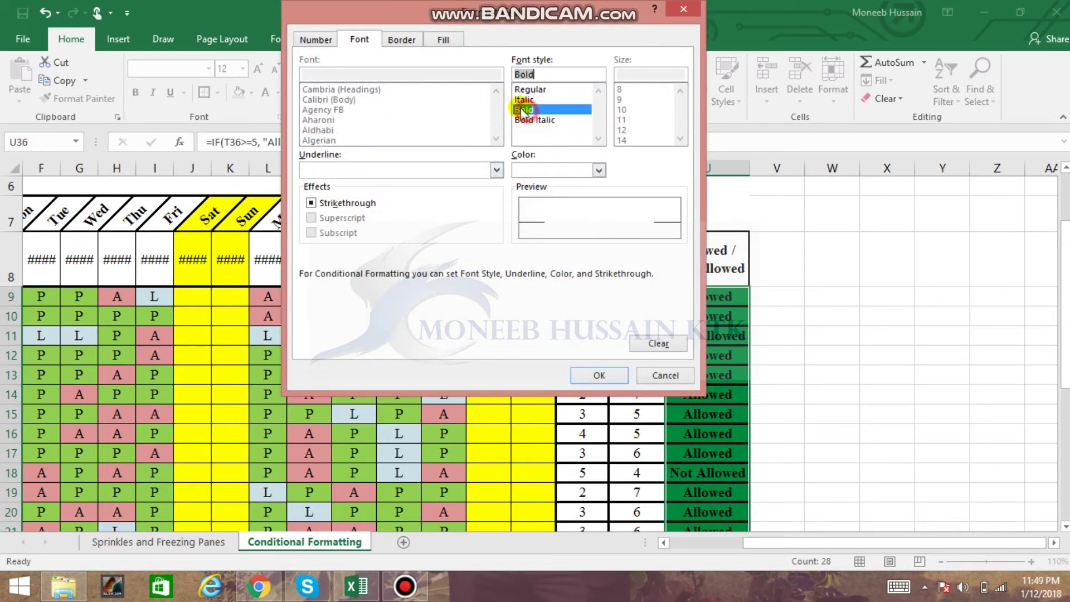
Step: Give the Not rule a red background fill and apply it to the status cells
click(434, 41)
click(329, 194)
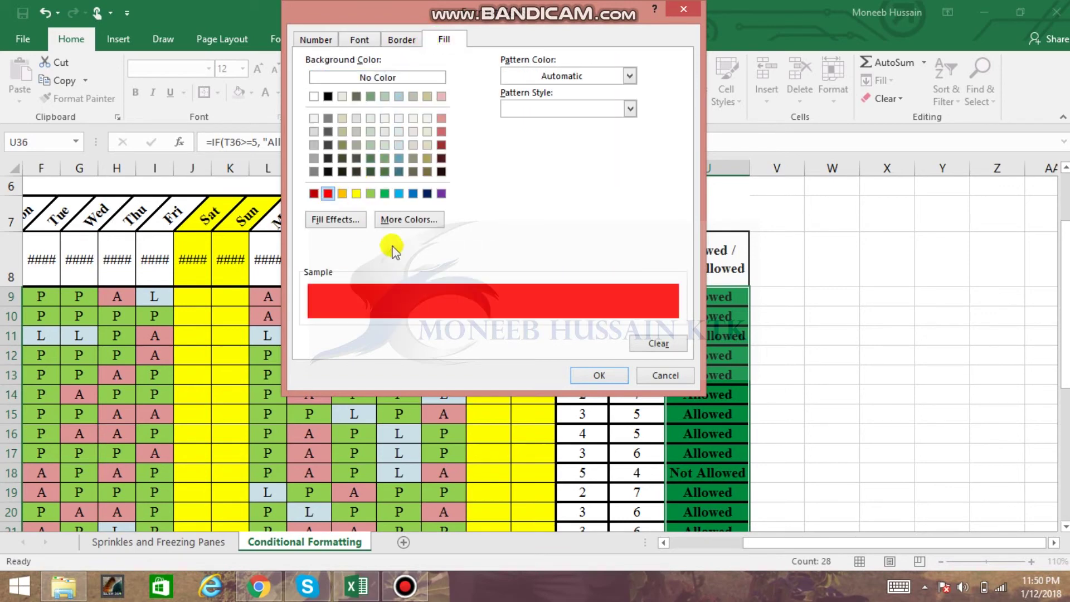
click(587, 375)
click(579, 271)
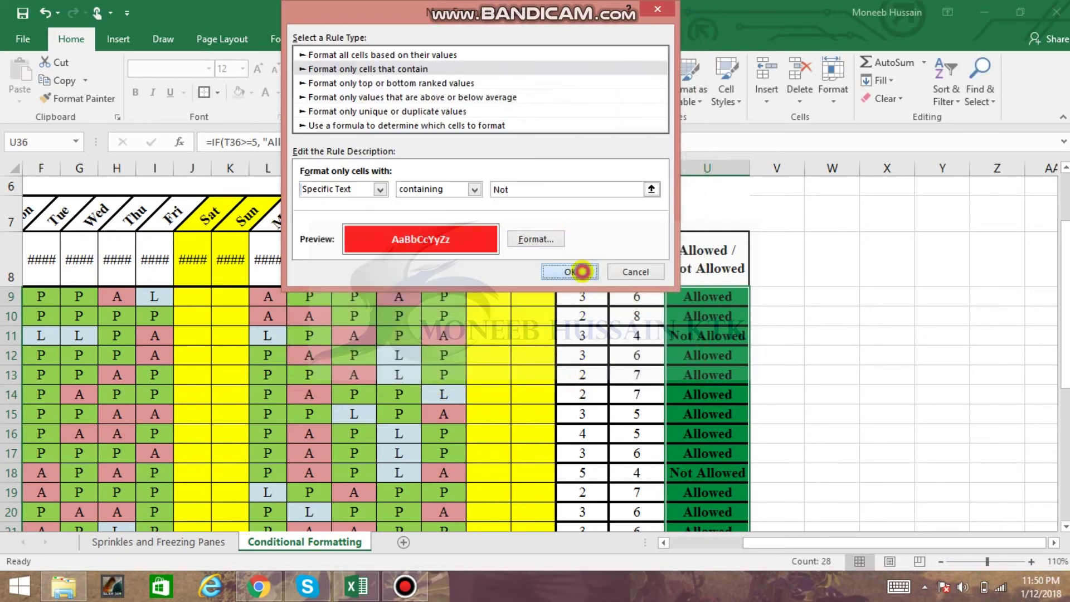
click(818, 298)
Step: AutoFit all column widths of the attendance sheet so the dates in row 8 fit
scroll(823, 287, down, 6)
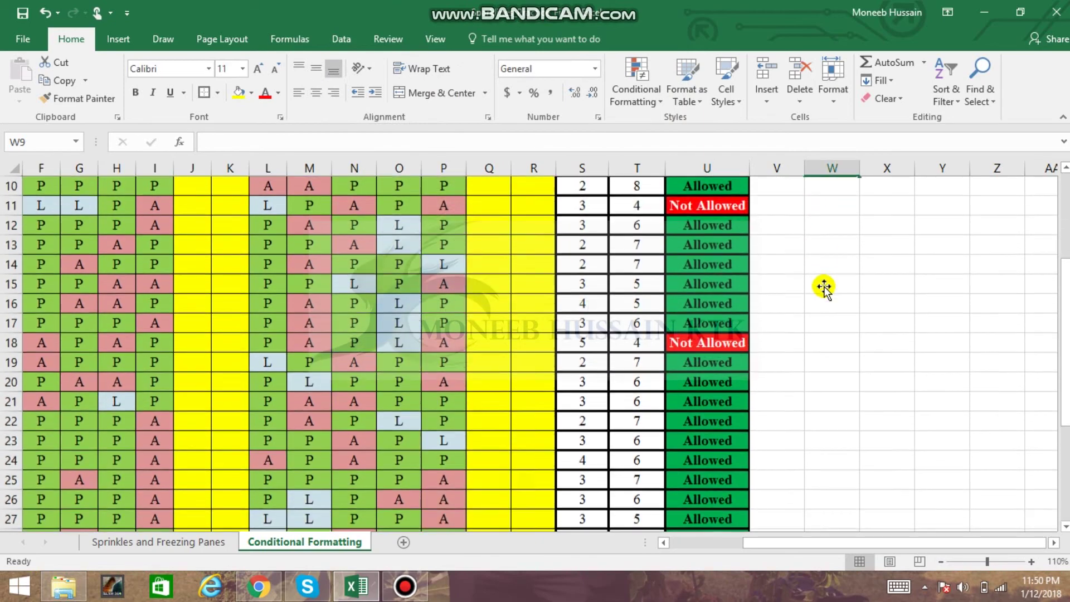
scroll(823, 287, up, 7)
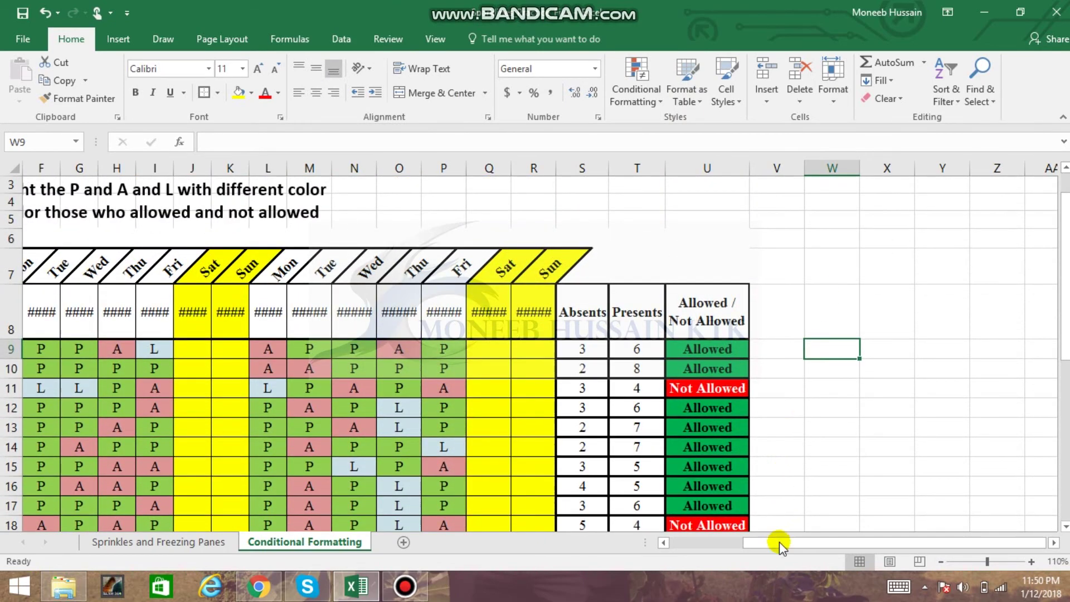
drag(781, 545, 680, 536)
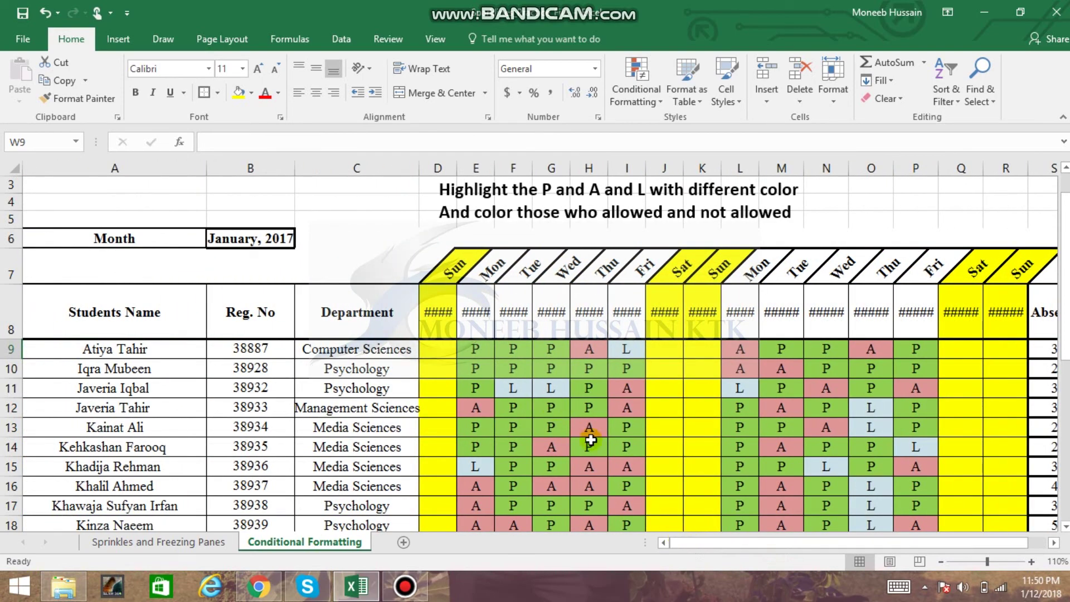
click(17, 168)
double_click(205, 168)
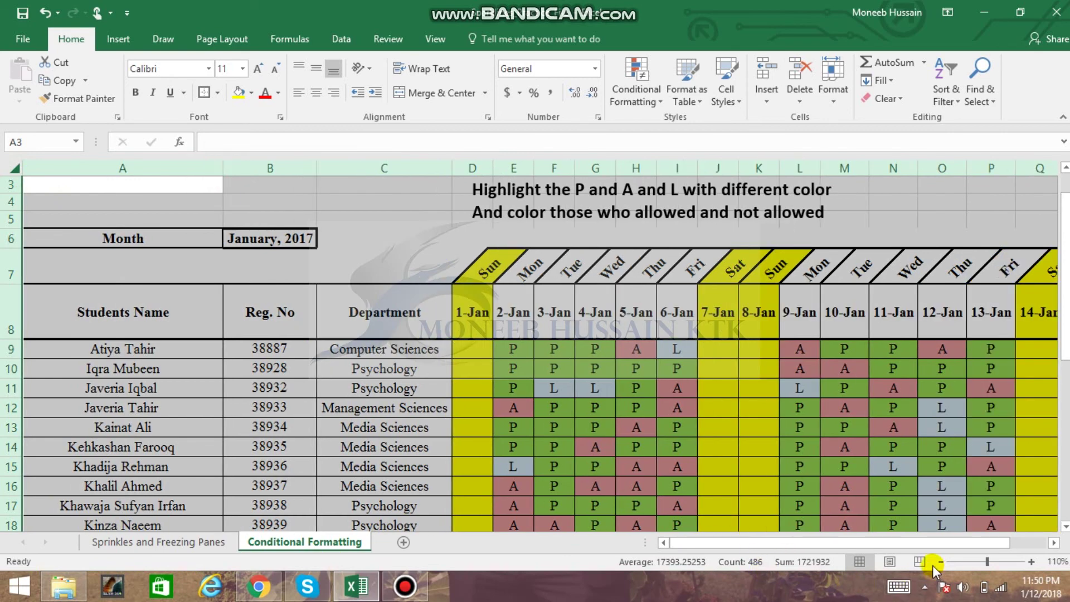
click(893, 467)
Step: Zoom the attendance sheet out to 90% and review the coloring of weekends, P/A/L marks and Allowed/Not Allowed statuses
click(941, 562)
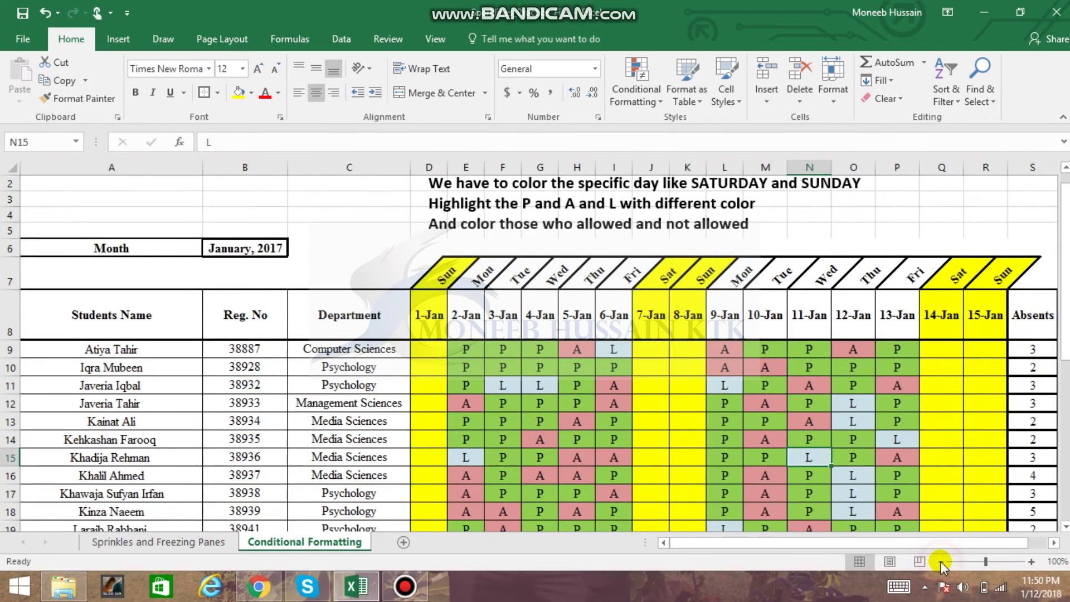
click(941, 561)
scroll(737, 355, down, 2)
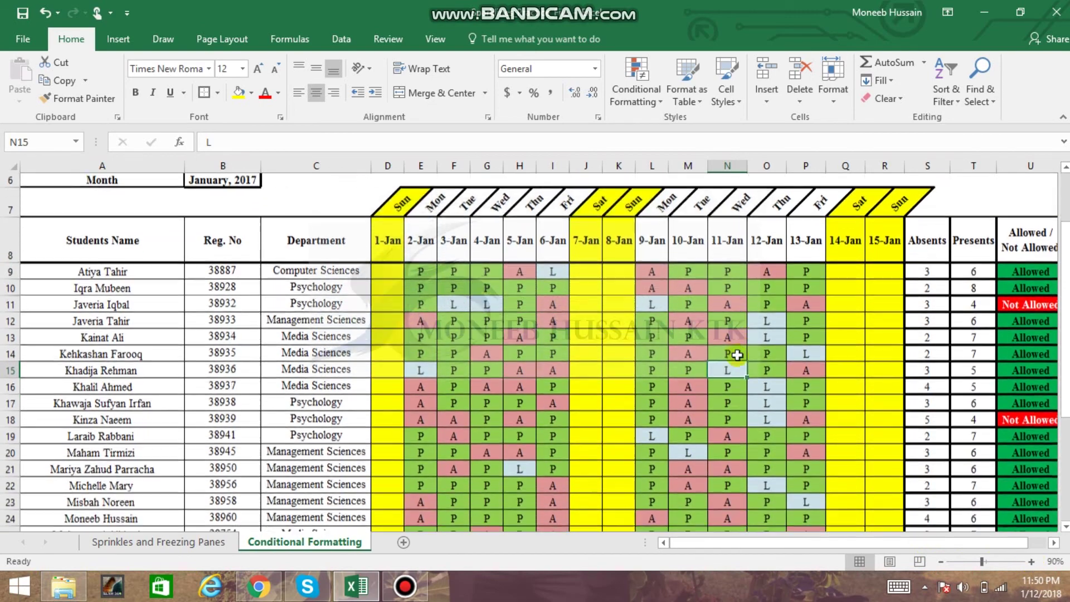
drag(703, 541, 724, 543)
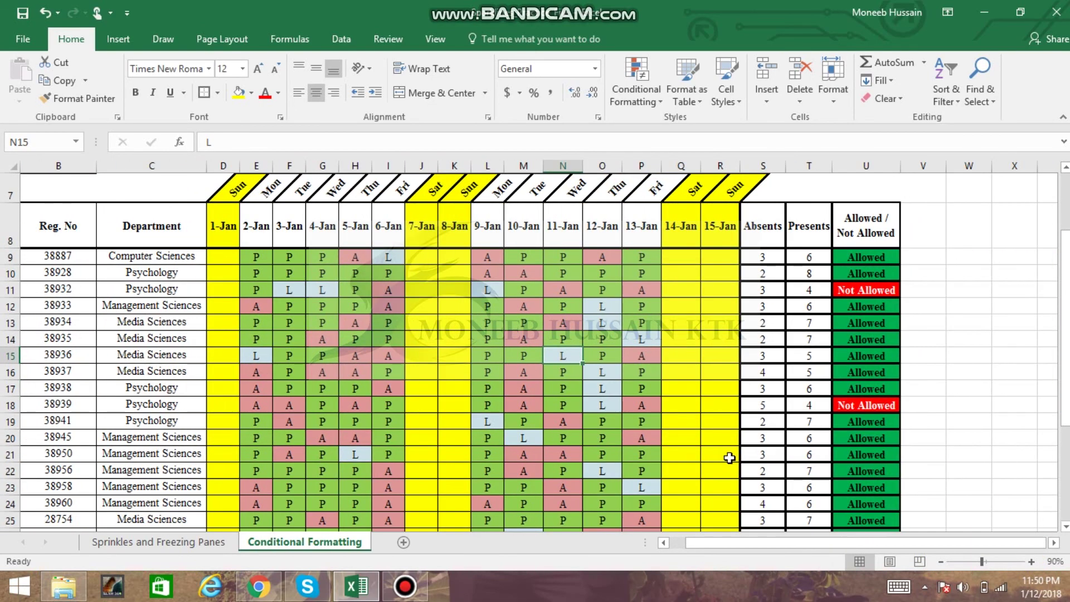
scroll(729, 458, down, 5)
scroll(729, 457, up, 7)
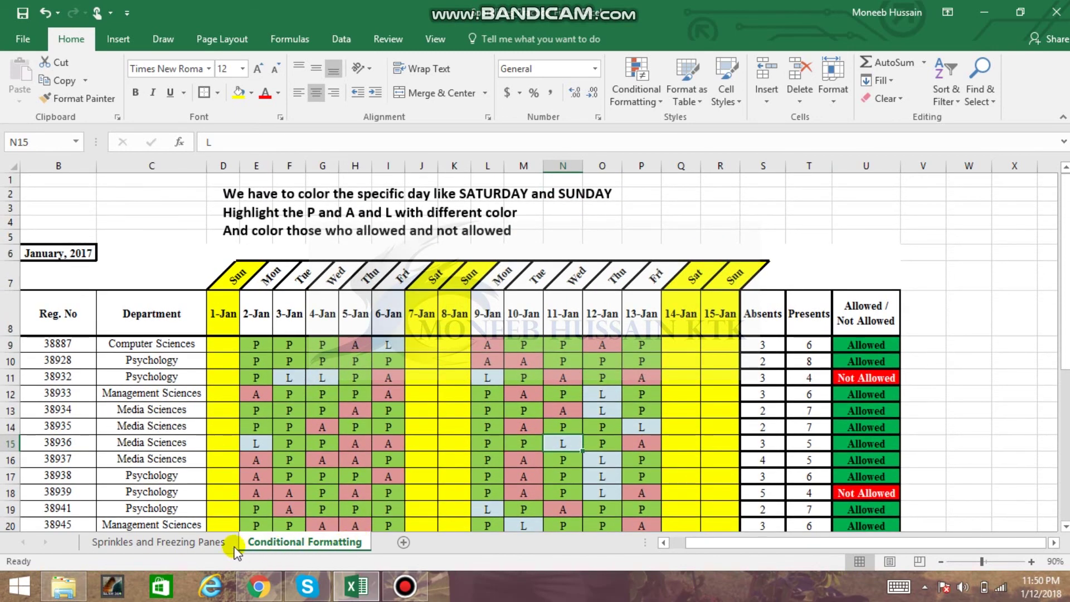
Step: Switch to the Sprinkles and Freezing Panes sheet and review its frozen header rows, data bars and sparklines
click(198, 543)
scroll(472, 384, down, 8)
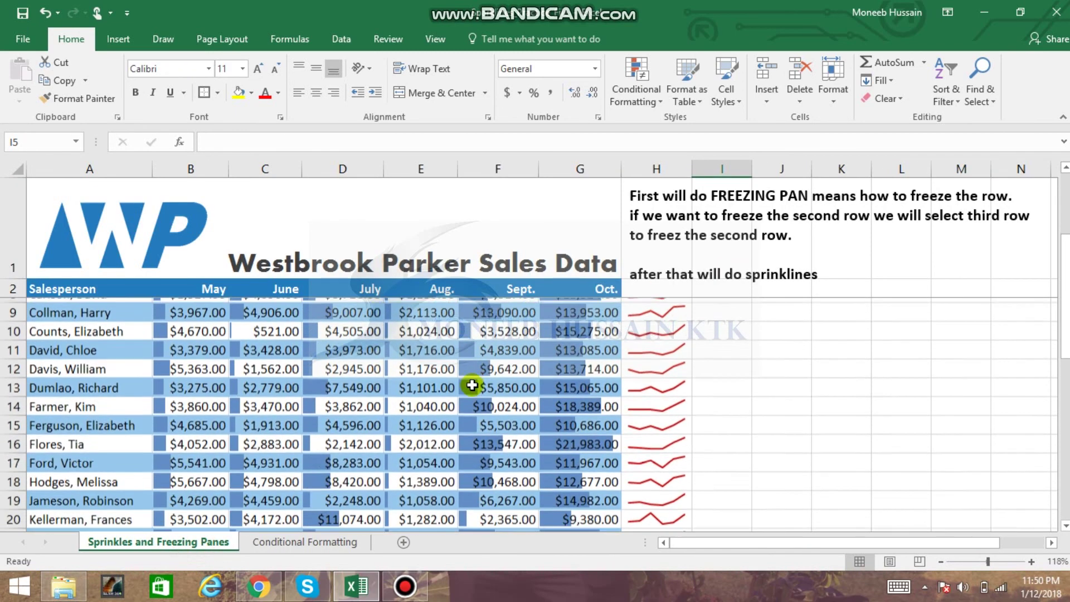
scroll(472, 384, up, 5)
scroll(472, 385, up, 3)
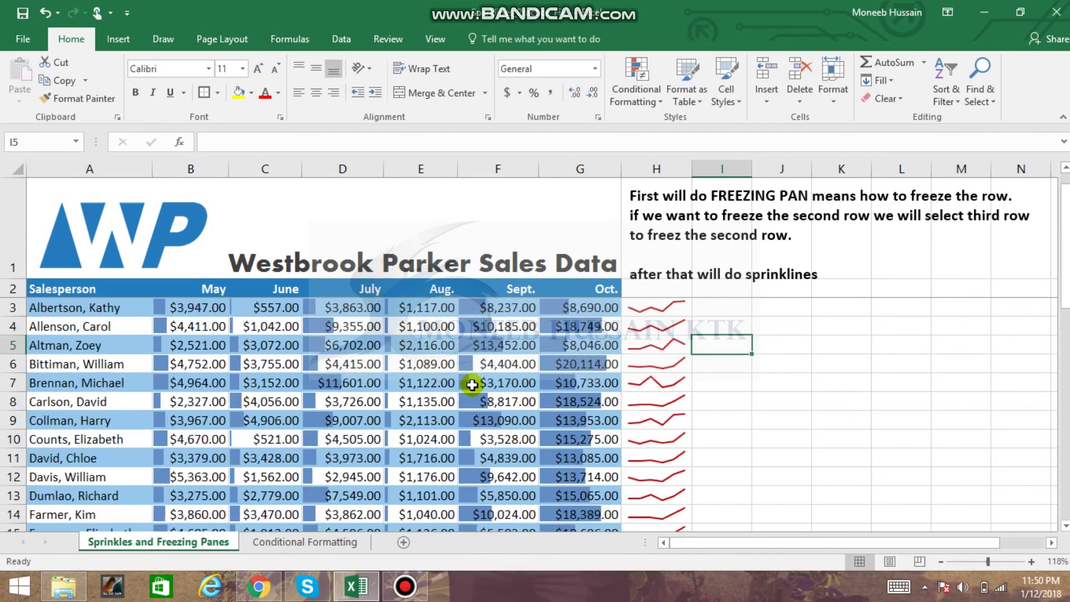